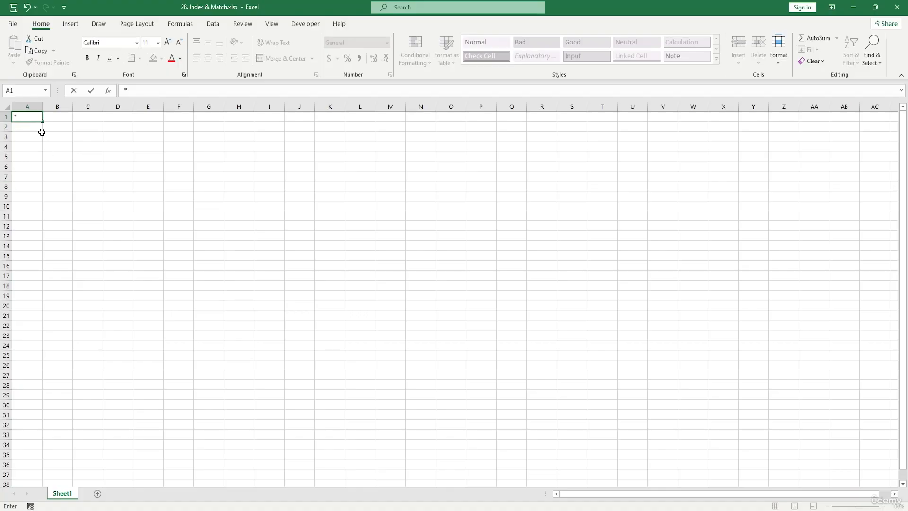
Step: Enter the column headers No., Name and Geography in cells C5, D5 and E5
double_click(88, 155)
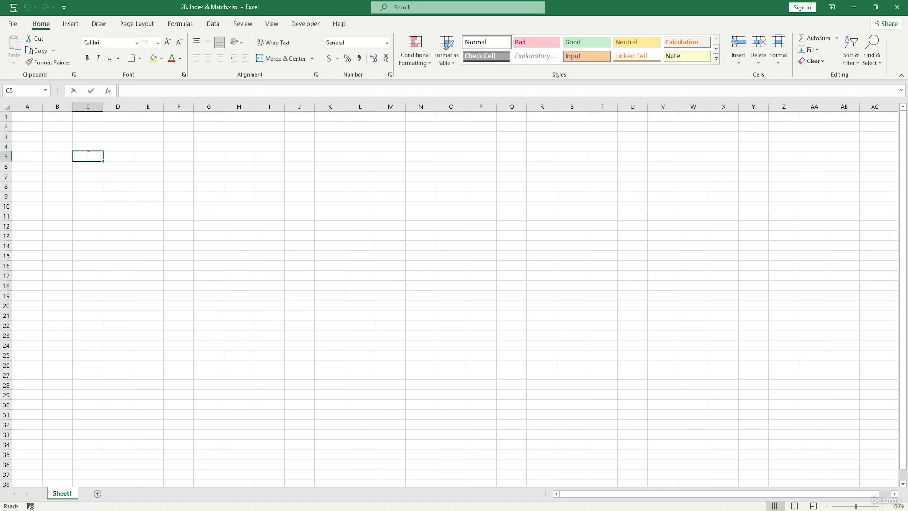
text(N)
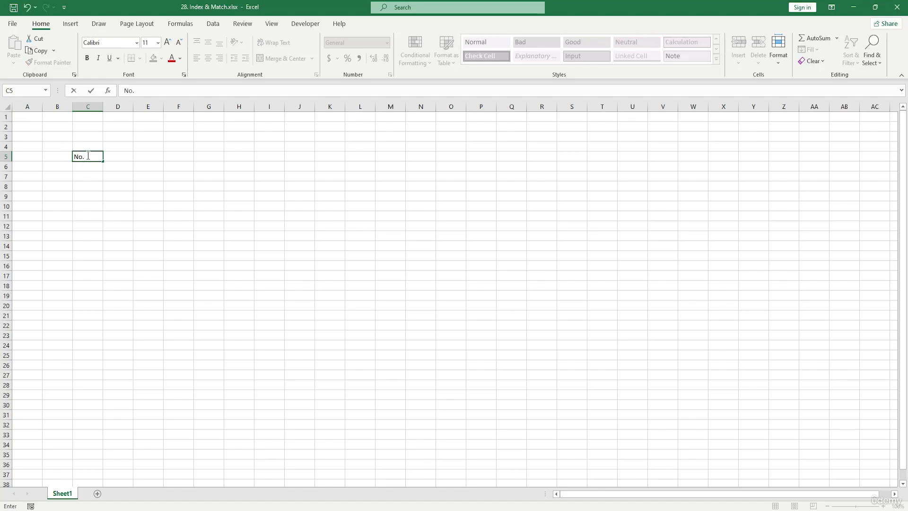
text(o.)
key(Tab)
text(Name)
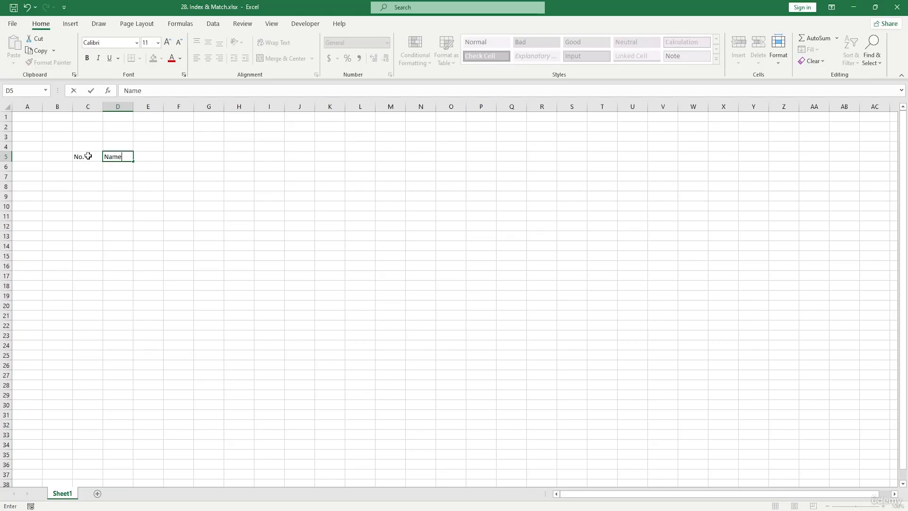
key(Tab)
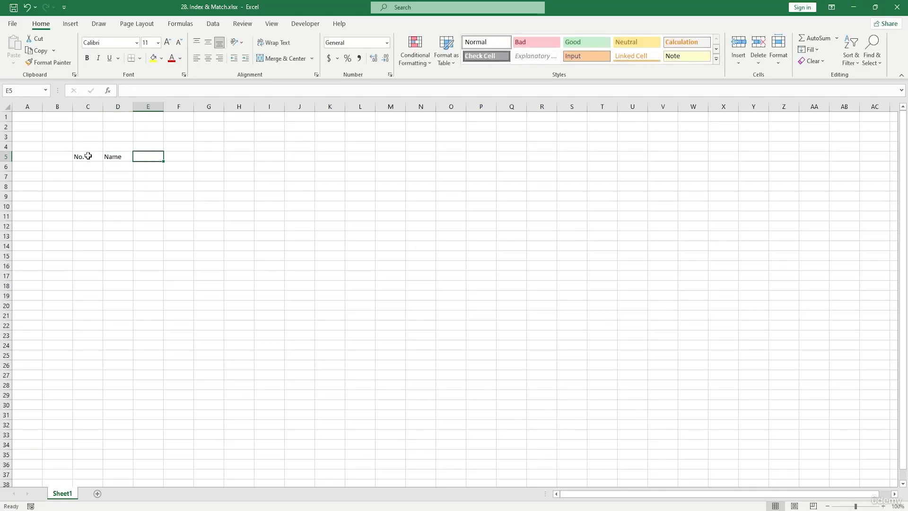
text(Ge)
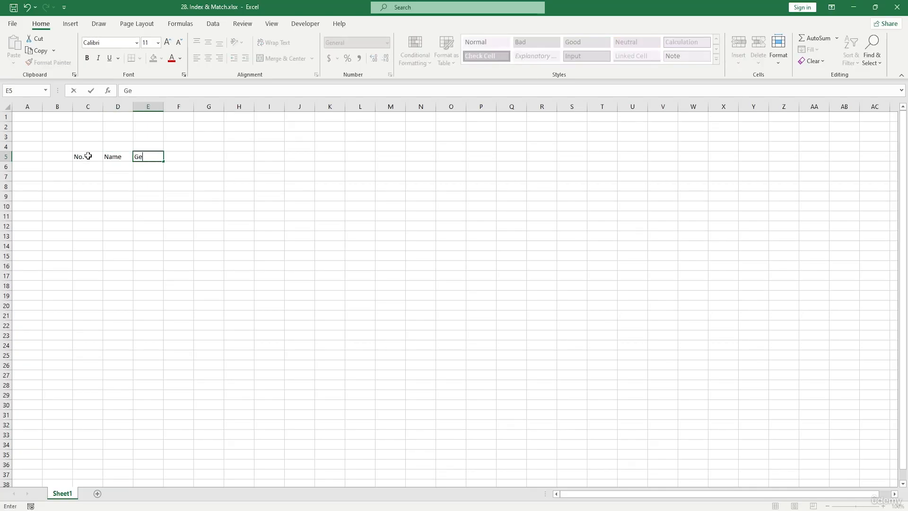
text(ography)
key(Tab)
Step: Enter the column header history in cell F5, correcting its spelling
text(Hy)
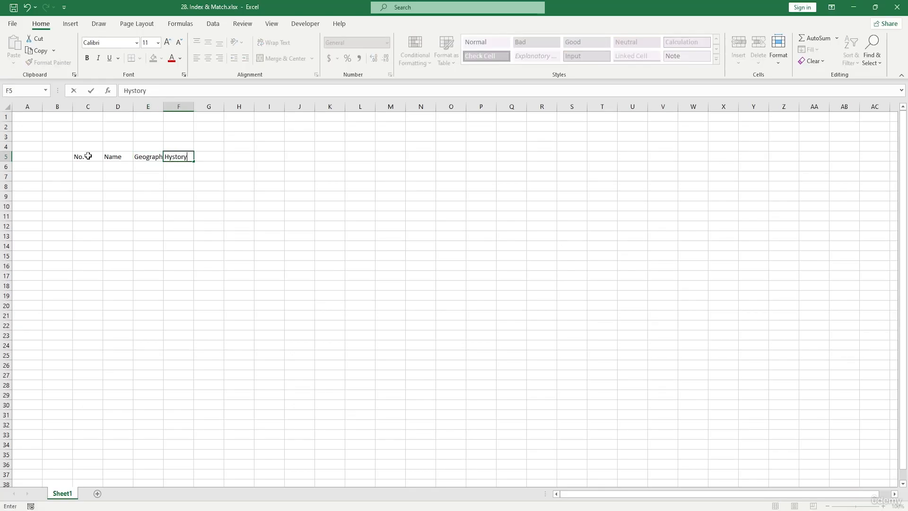
key(Left)
key(Left)
key(Right)
key(Right)
key(Right)
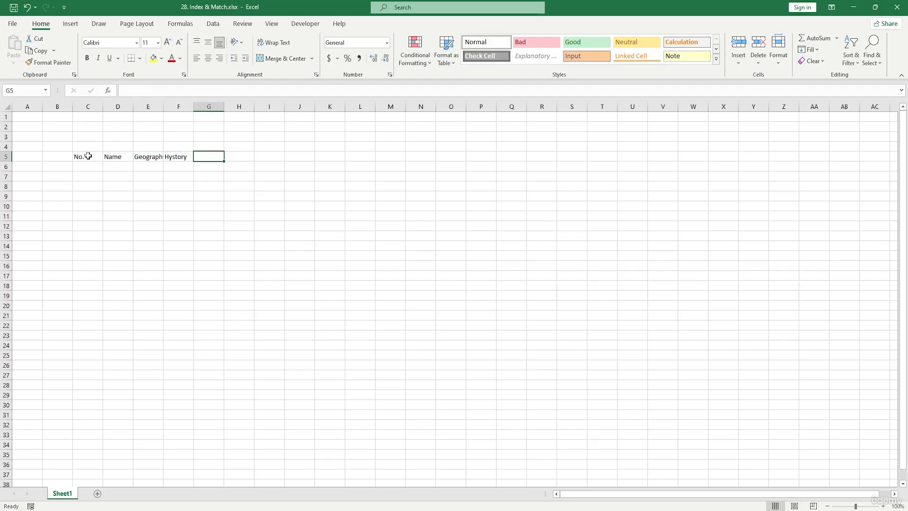
key(Left)
key(BackSpace)
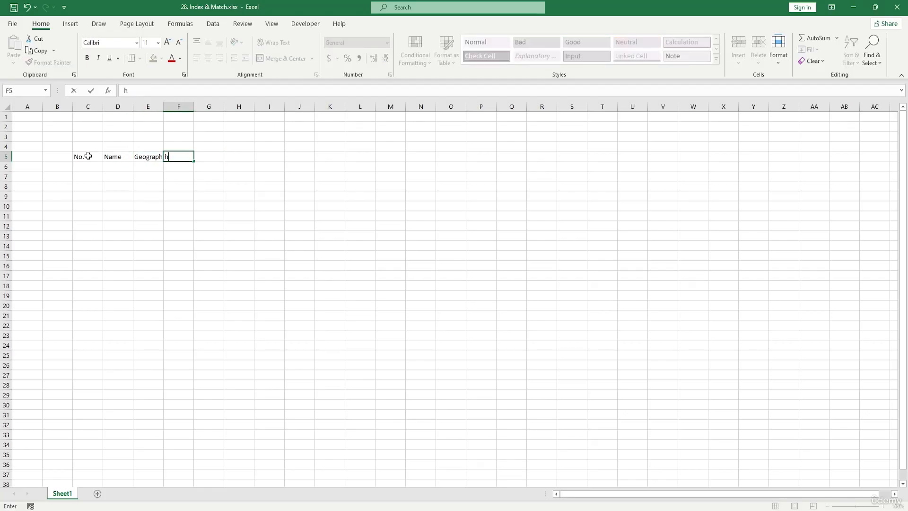
key(Right)
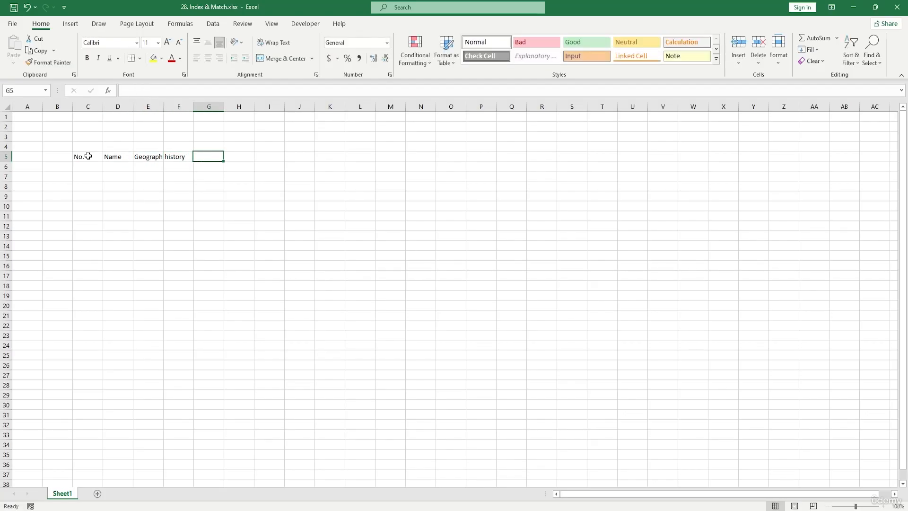
Step: Enter the headers BIO in G5, Physics in H5 and Subjects in K5
text(B)
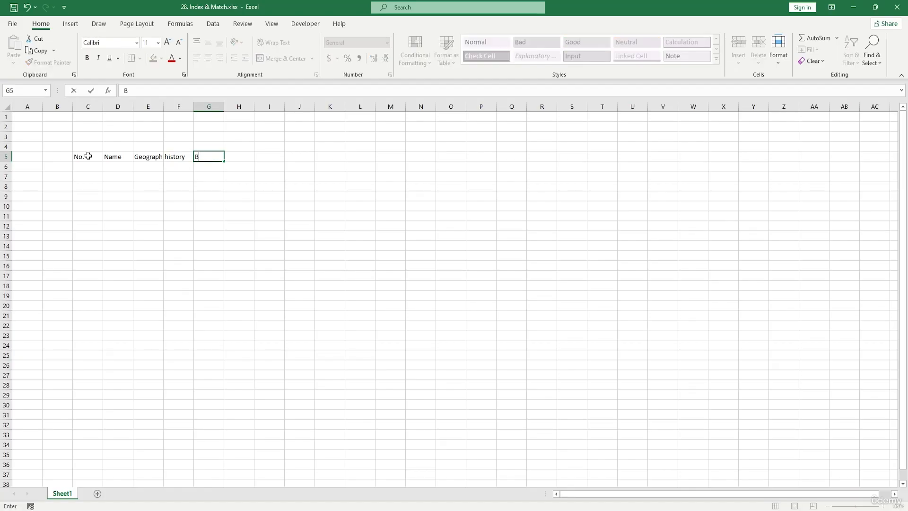
text(IO)
key(Right)
text(Phy)
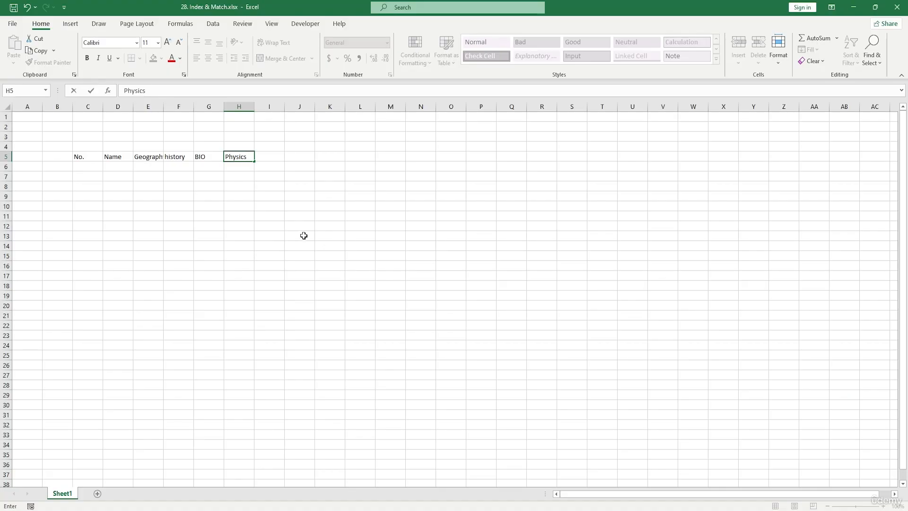
click(340, 157)
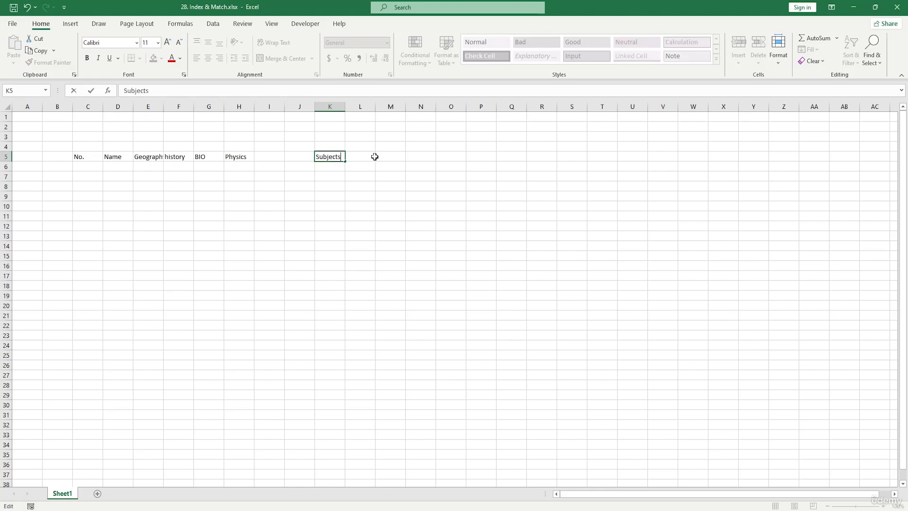
click(347, 176)
Step: Apply all borders to the range K5:L9 and center its contents horizontally
drag(333, 158, 359, 197)
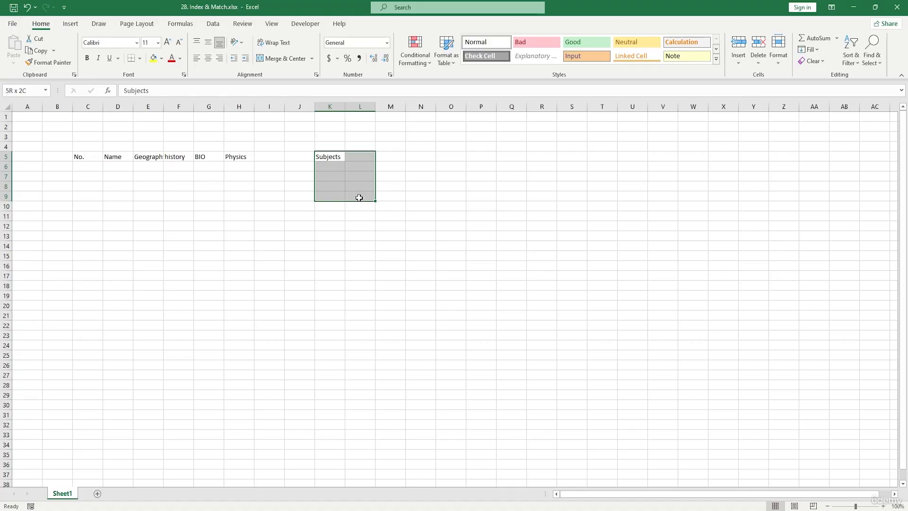
click(140, 59)
click(166, 157)
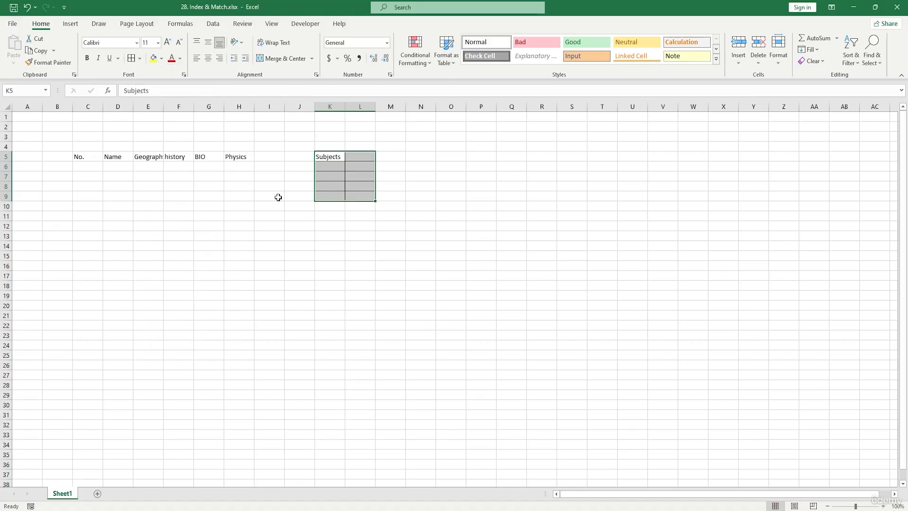
click(277, 196)
drag(328, 156, 355, 193)
click(209, 58)
Step: Format the Subjects header cells K5:L5 with yellow fill and bold 12-point text
drag(324, 156, 348, 157)
click(153, 57)
click(209, 195)
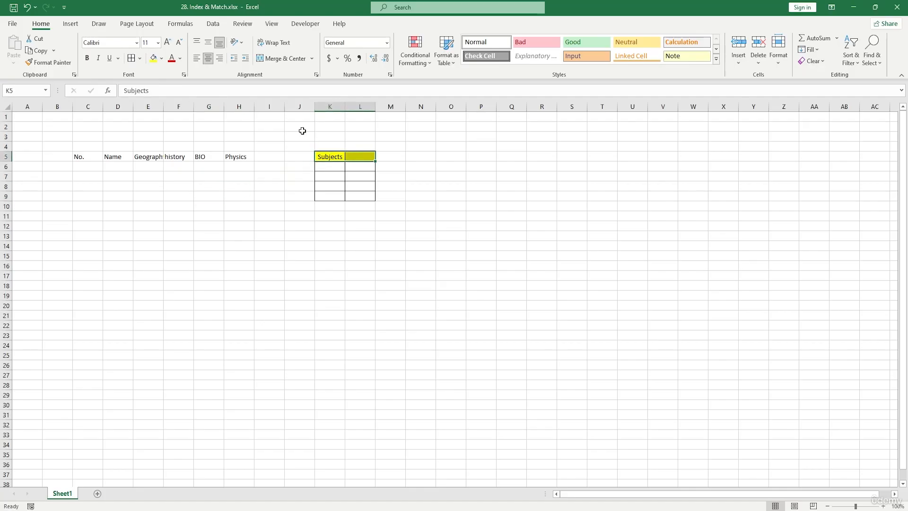
click(167, 41)
click(86, 59)
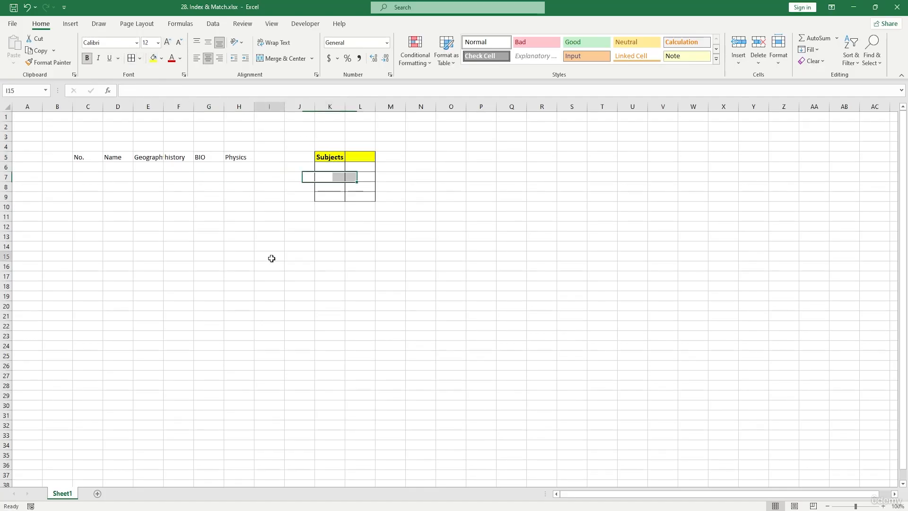
click(270, 257)
Step: Apply all borders and bold formatting to the main table range C5:H13
drag(88, 156, 230, 157)
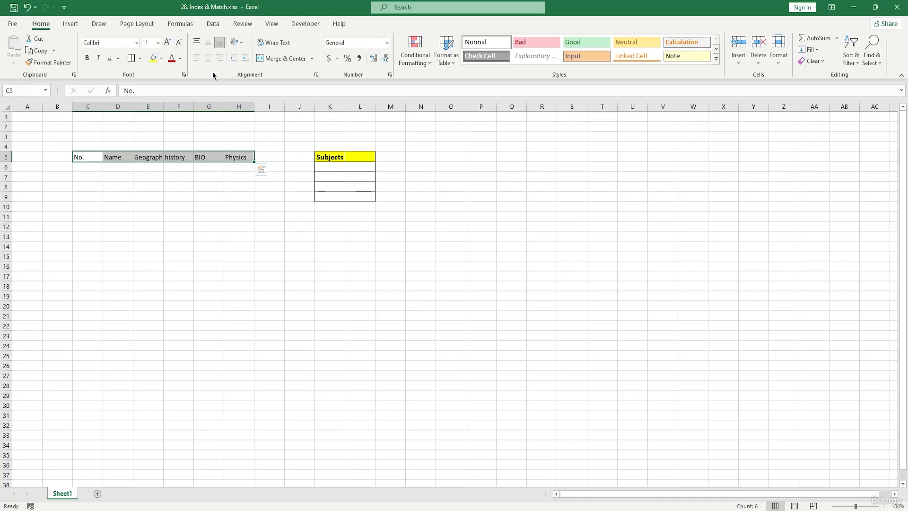
click(118, 193)
drag(90, 159, 238, 235)
click(132, 58)
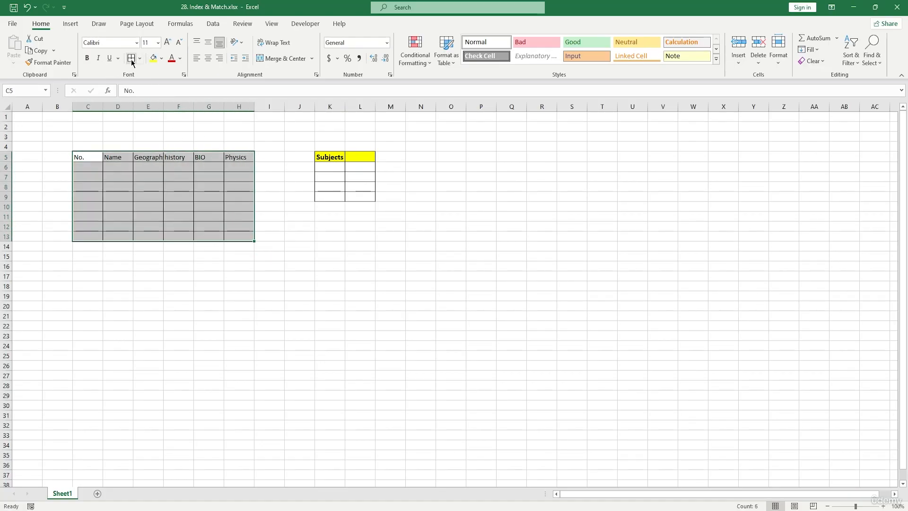
click(86, 58)
click(147, 146)
Step: Center the contents of C5:H13 and increase the header row C5:H5 by one font size
drag(88, 157, 239, 236)
click(208, 58)
click(136, 225)
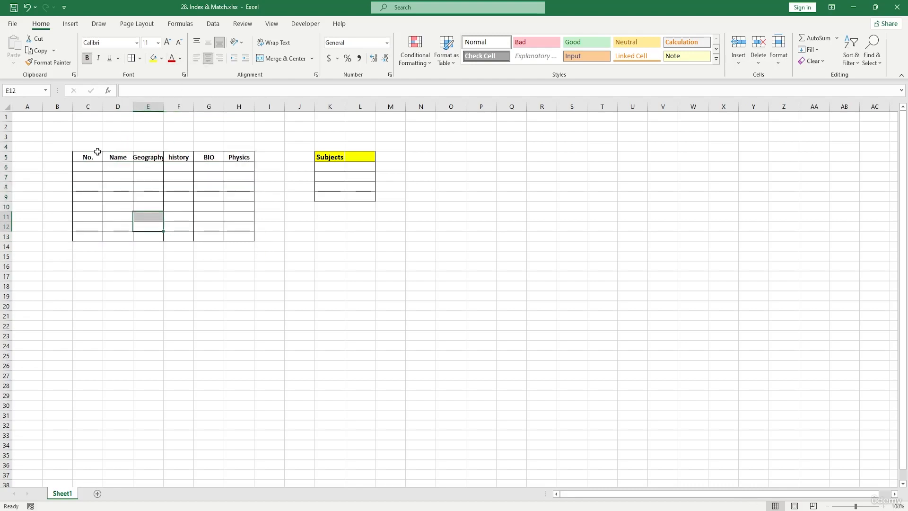
drag(93, 157, 234, 158)
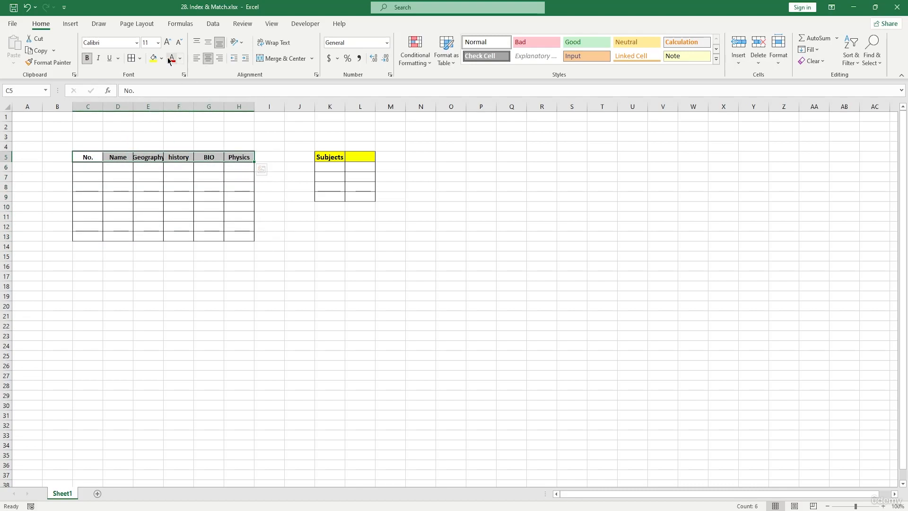
click(167, 42)
click(148, 137)
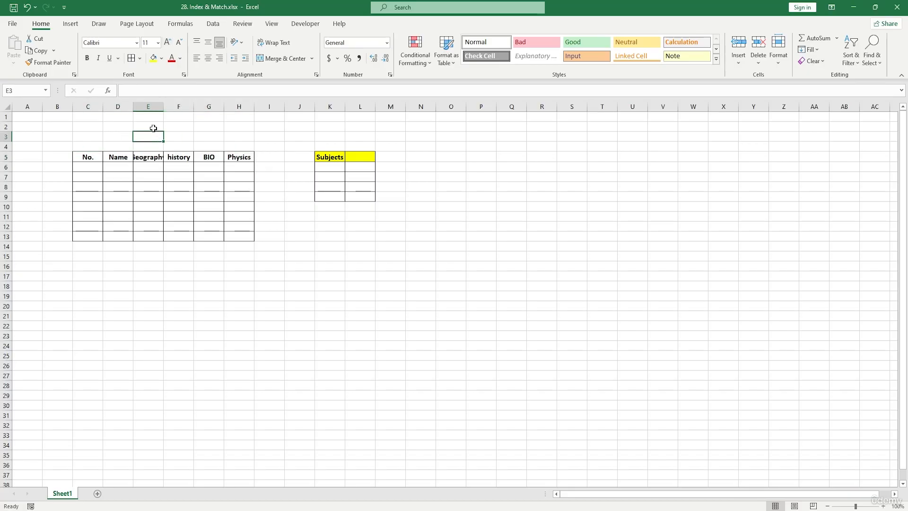
Step: AutoFit the widths of the history and Geography columns to their contents
double_click(193, 107)
double_click(163, 106)
click(180, 253)
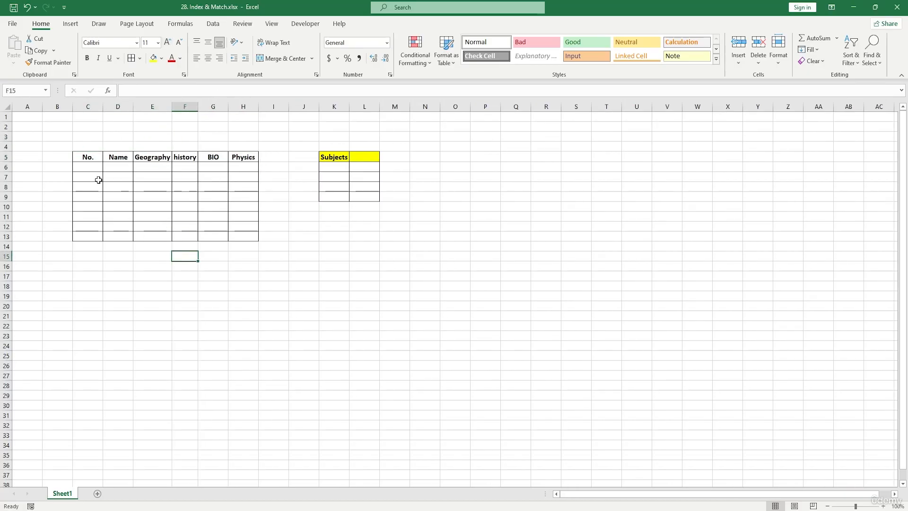
Step: Number the table rows 1 to 8 in the No. column, cells C6:C13
double_click(94, 166)
key(Return)
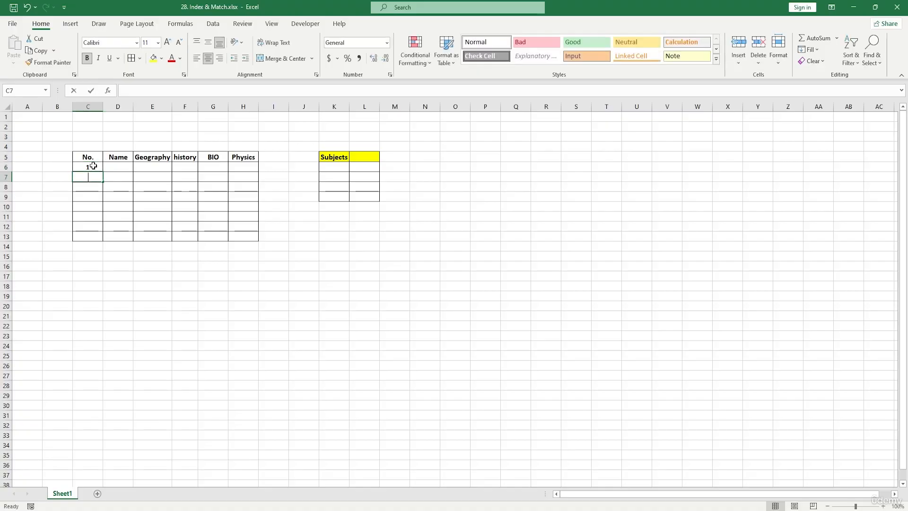
text(2)
key(Return)
text(3)
key(Return)
text(4)
key(Return)
text(5)
key(Return)
text(6)
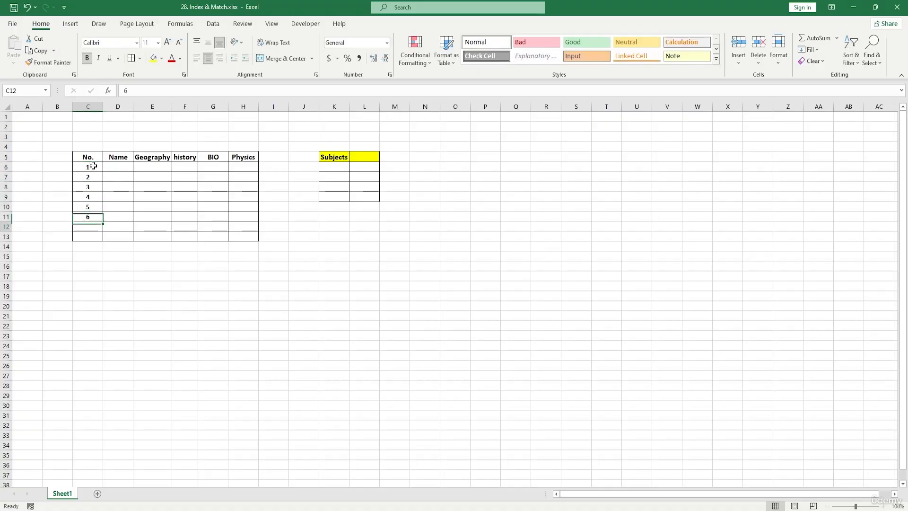
key(Return)
text(7)
key(Return)
text(8)
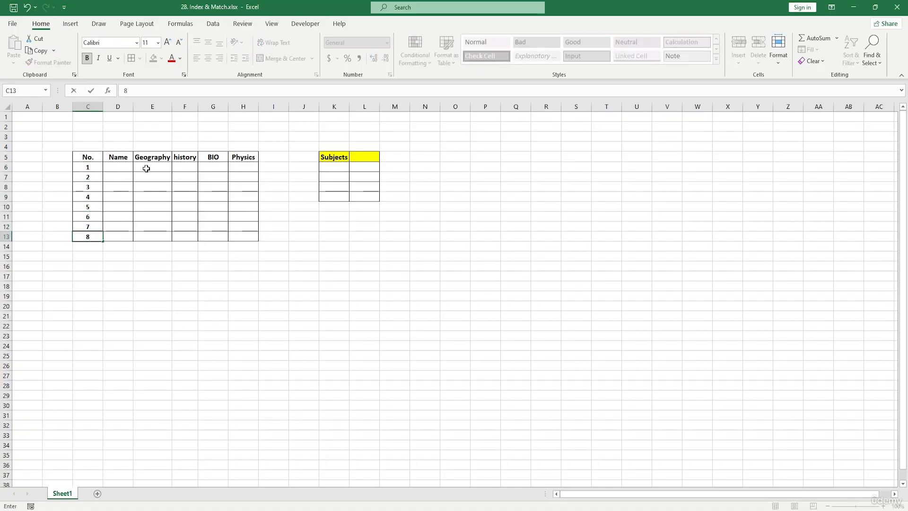
Step: Fill the Name column, cells D6:D13, with one first name for each of the eight rows
click(122, 166)
text(Raj)
key(Return)
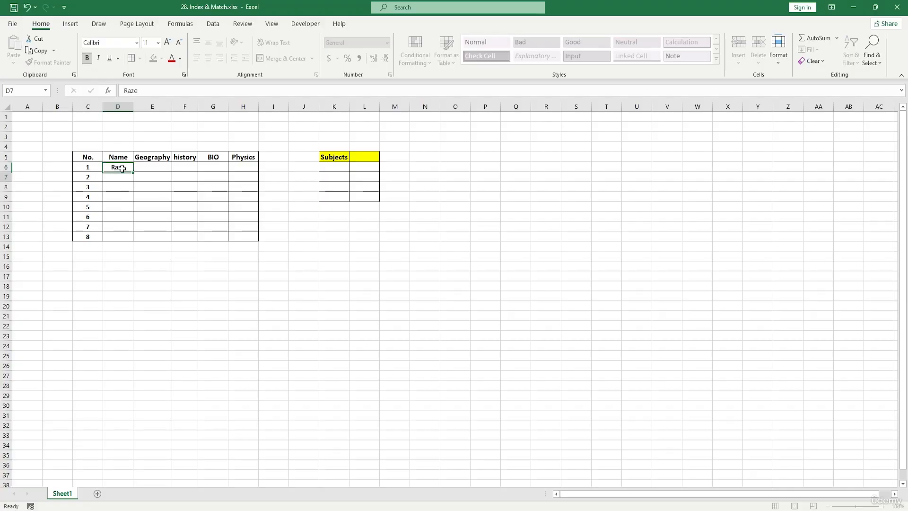
text(Omen)
key(Return)
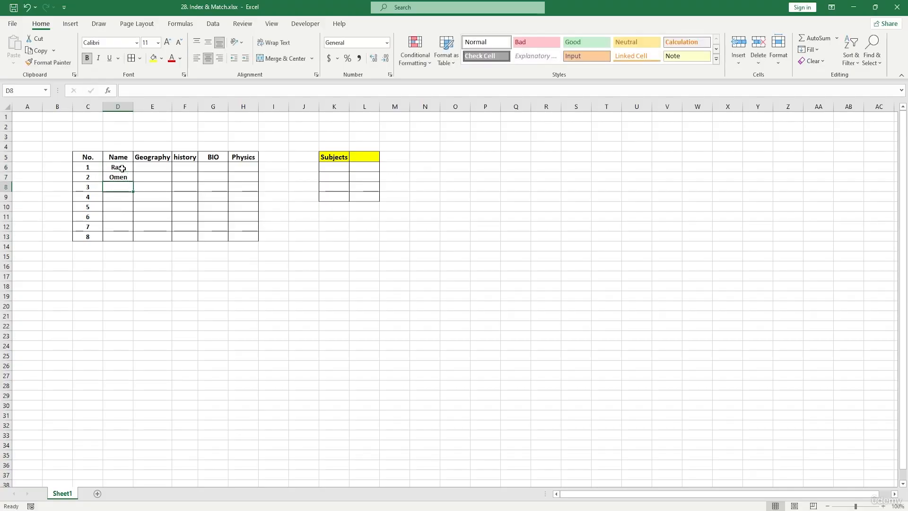
text(Brim)
key(Return)
text(Reyna)
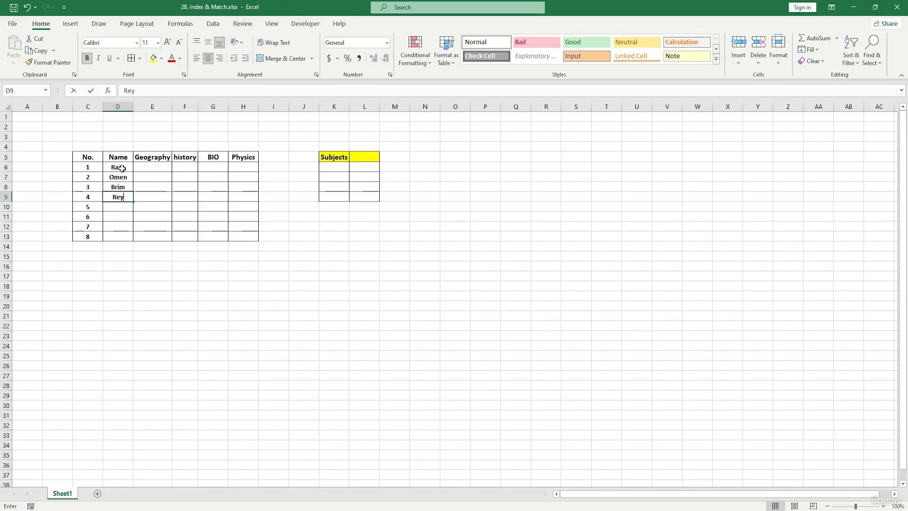
key(Return)
text(Phoenix)
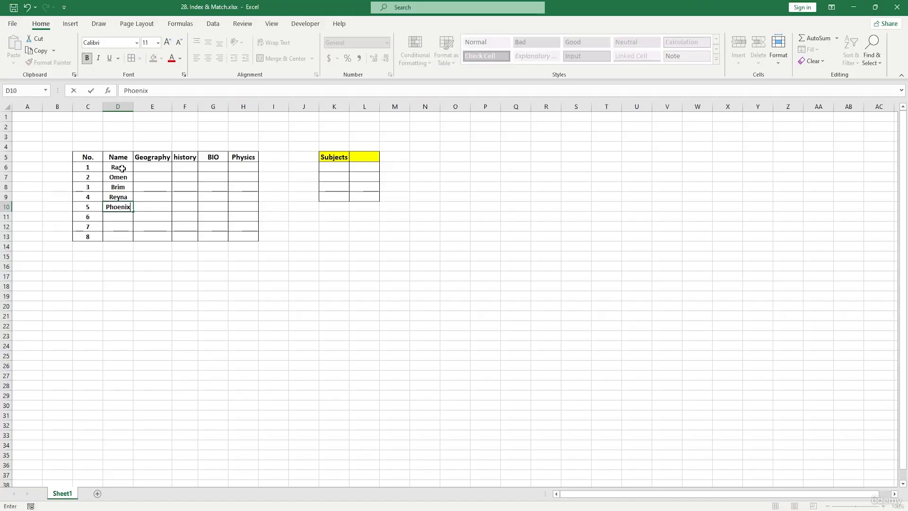
key(Return)
text(Neon)
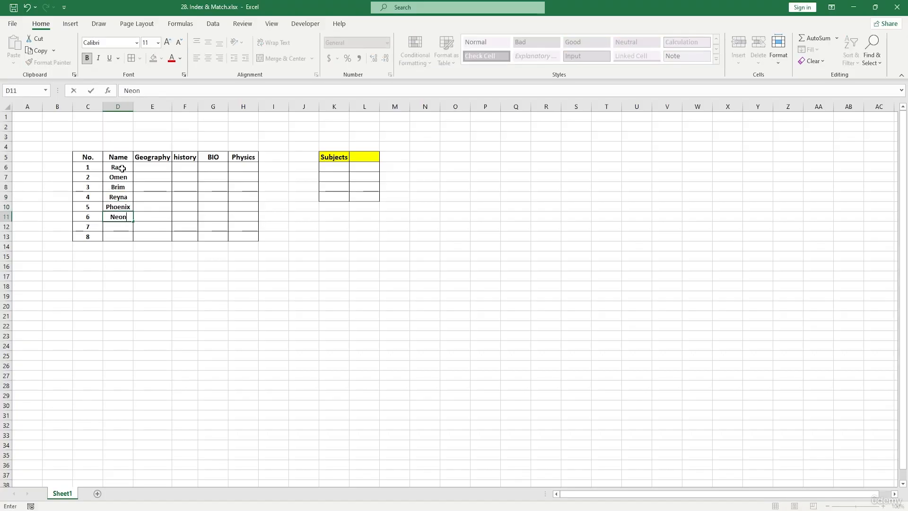
key(Return)
text(\)
text(Is)
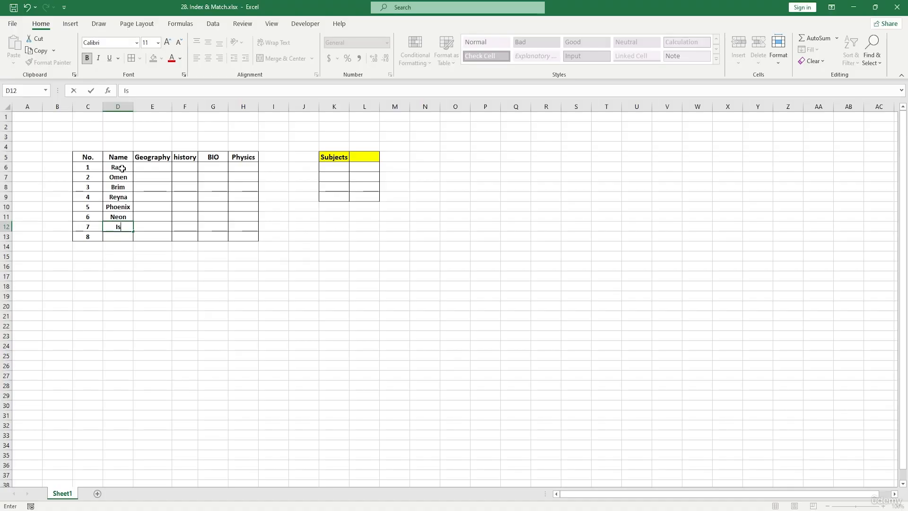
text(o)
key(Return)
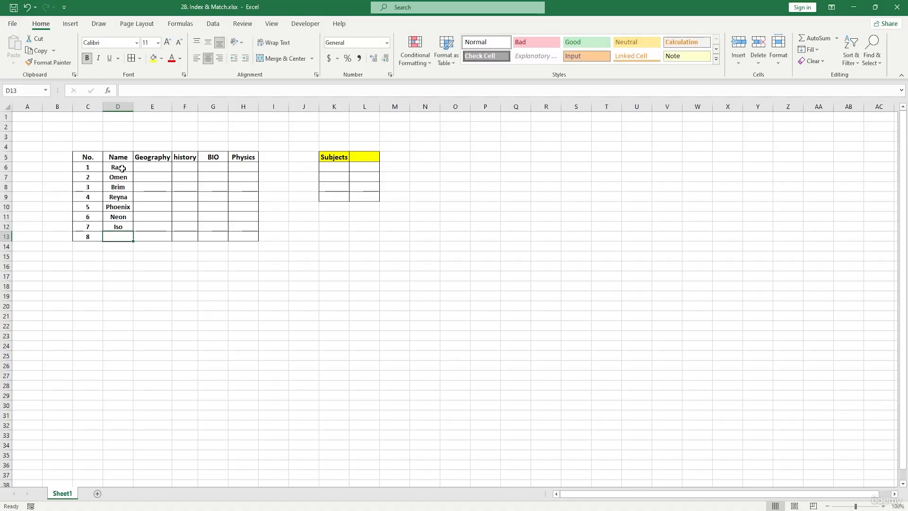
text(Breach)
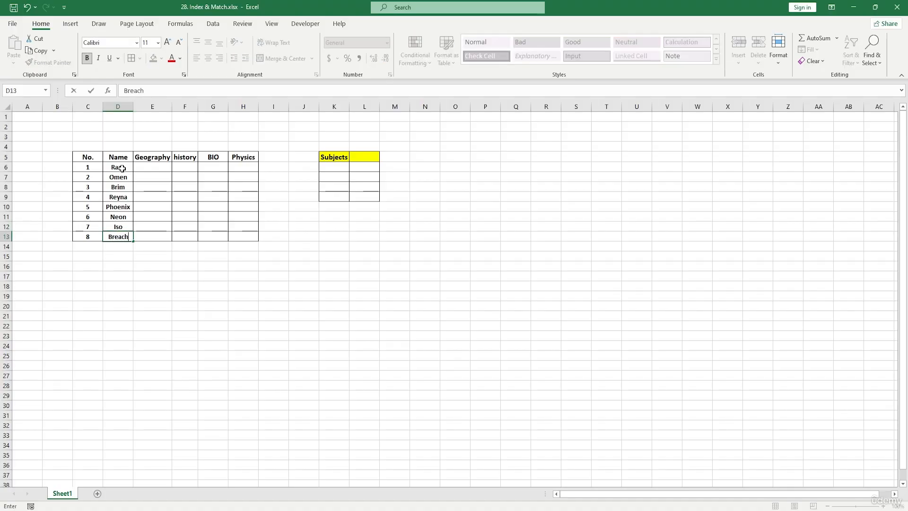
Step: Enter the Geography marks 35, 56, 86, 43, 75, 23, 64 and 75 in cells E6:E13
click(158, 167)
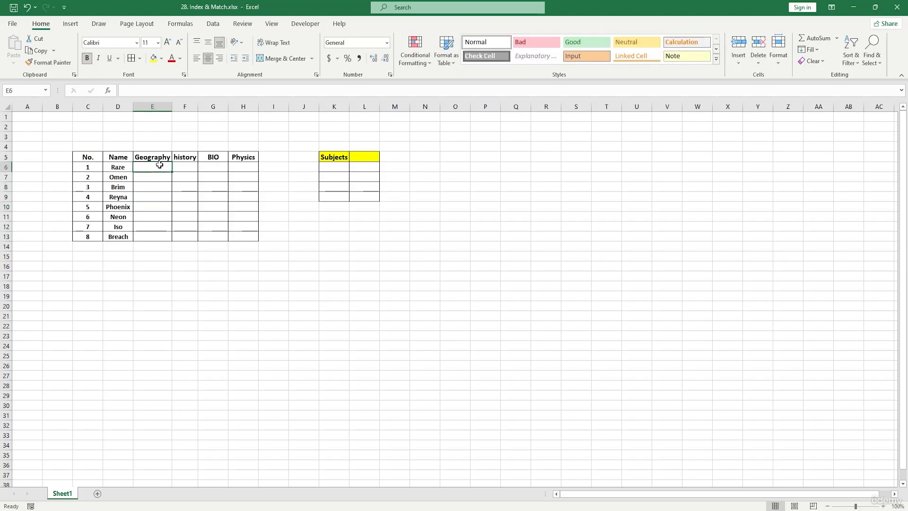
text(35)
key(Return)
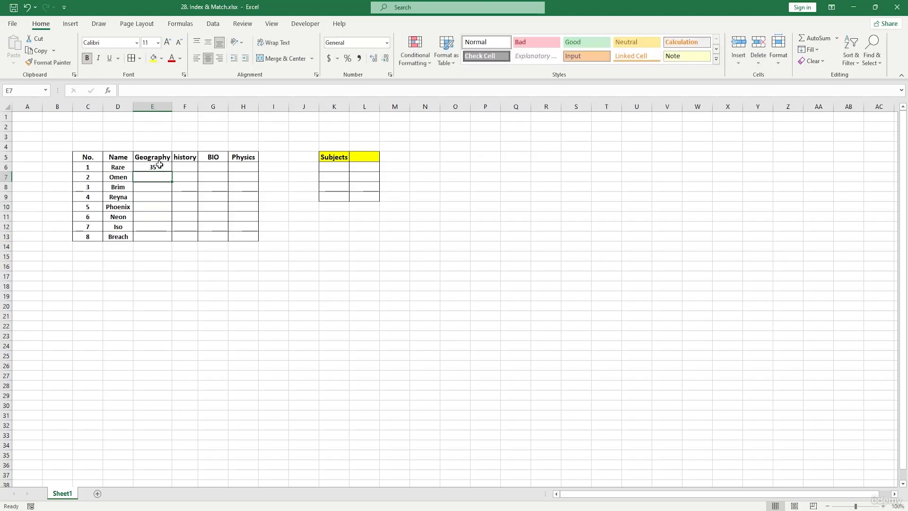
text(567)
key(BackSpace)
key(Return)
text(86)
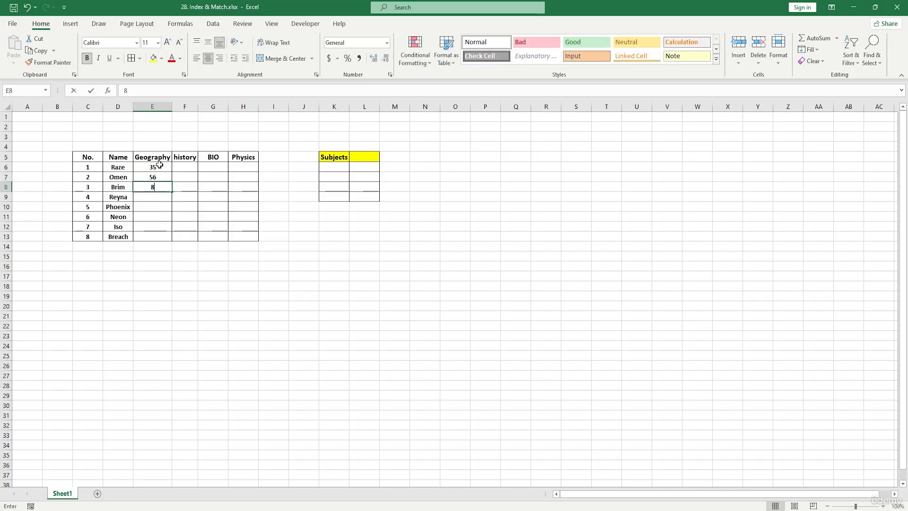
key(Return)
text(43)
key(Return)
text(75)
key(Return)
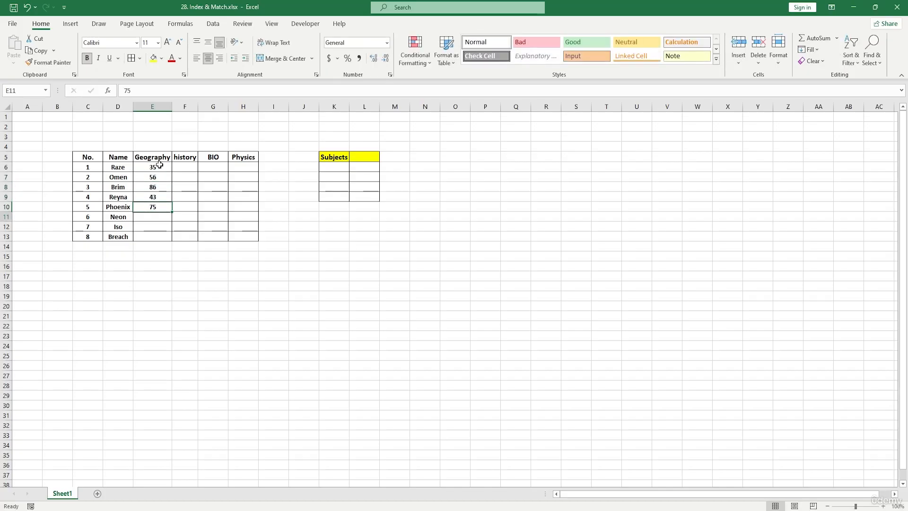
text(23)
key(Return)
text(64)
key(Return)
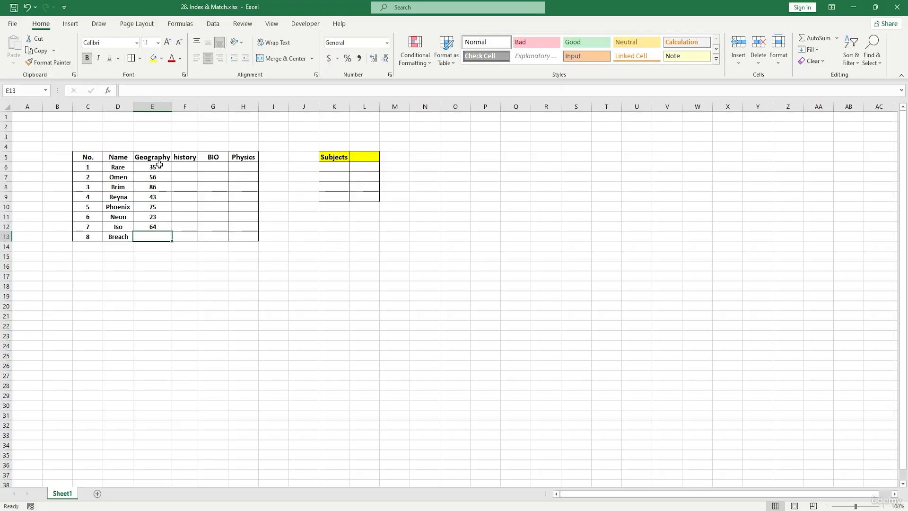
key(Return)
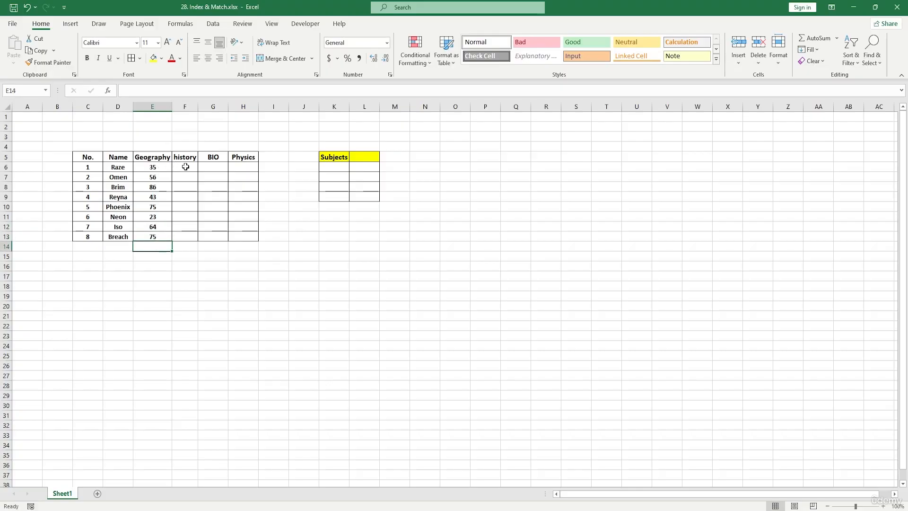
Step: Enter the history marks 23, 35, 75, 34, 23, 64, 64 and 86 in cells F6:F13
click(184, 167)
key(Return)
text(35)
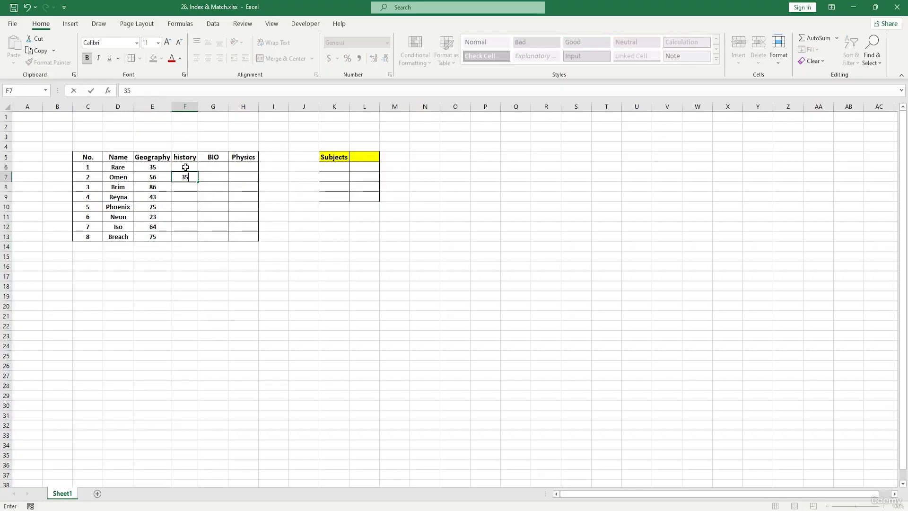
key(Return)
text(75)
key(Return)
text(34)
key(Return)
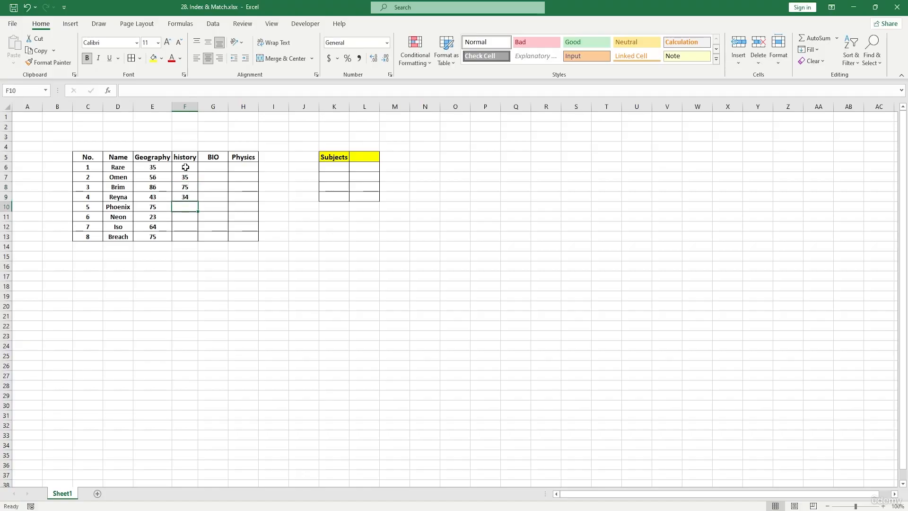
text(23)
key(Return)
text(64)
key(Return)
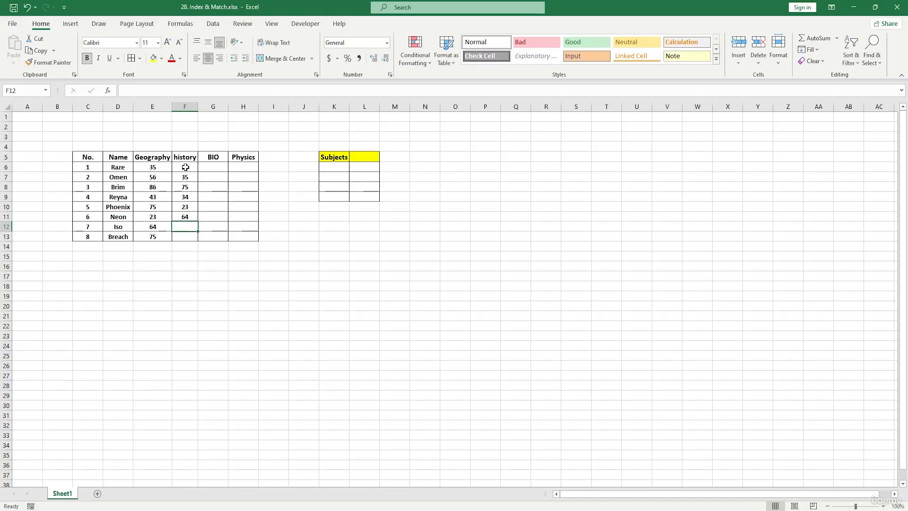
text(64)
key(Return)
text(86)
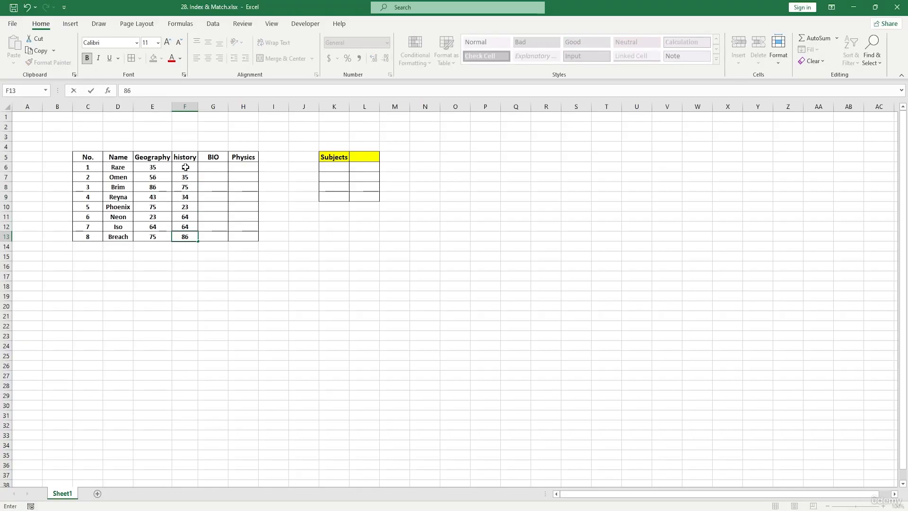
Step: Enter the BIO marks 64, 75, 86, 97, 46, 38, 85 and 97 in cells G6:G13
click(221, 168)
text(6)
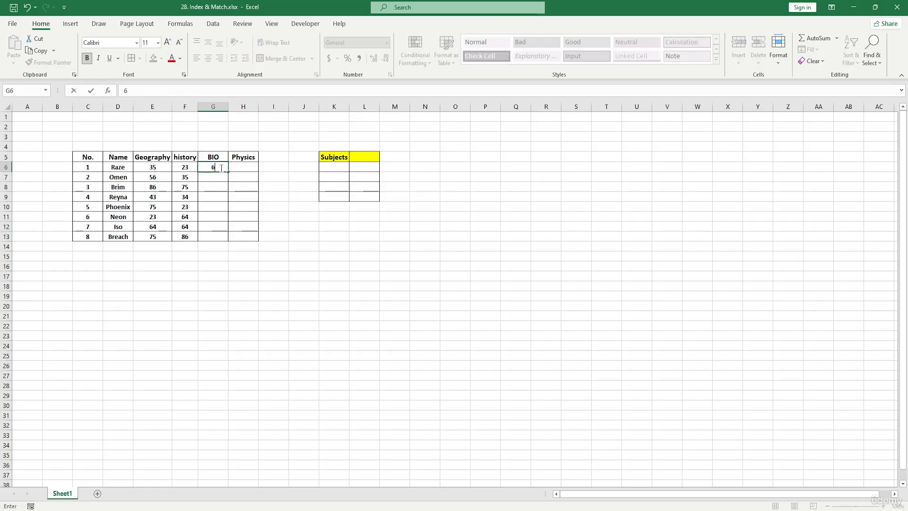
text(4)
key(Return)
text(75)
key(Return)
text(8)
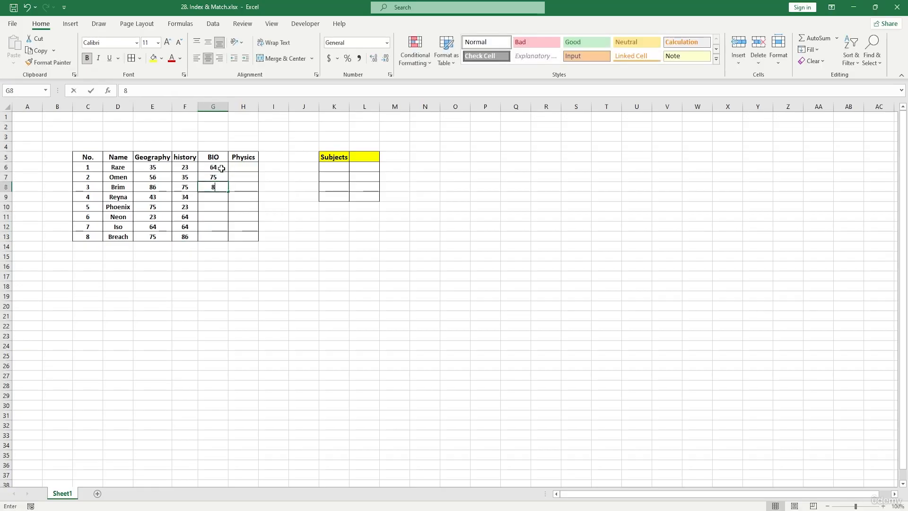
text(6)
key(Return)
text(97)
key(Return)
text(46)
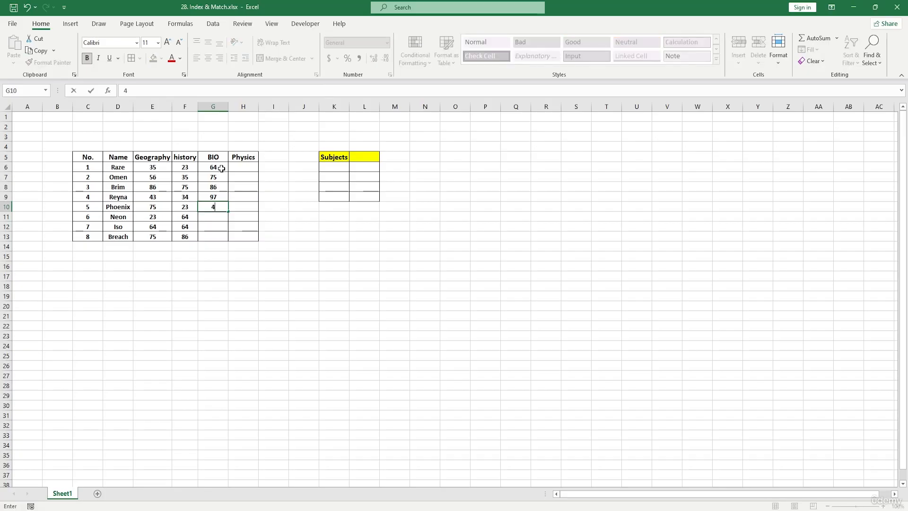
key(Return)
text(38)
key(Return)
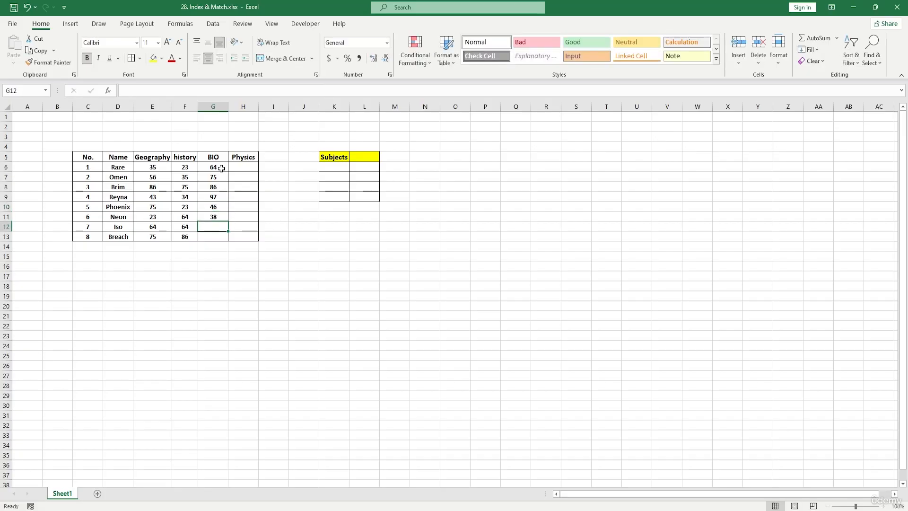
text(85)
key(Return)
text(97)
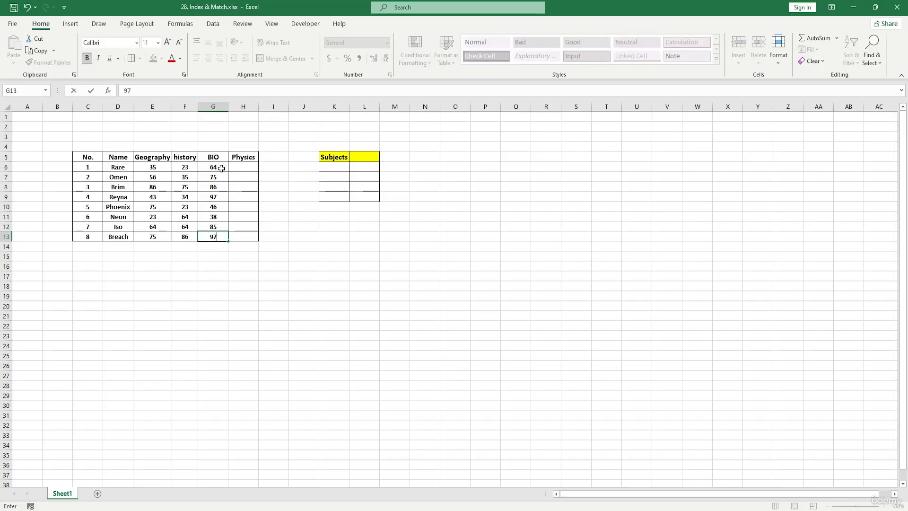
key(Return)
Step: Enter the Physics marks 65, 86, 86, 97, 57, 68, 57 and 97 in cells H6:H13
click(247, 166)
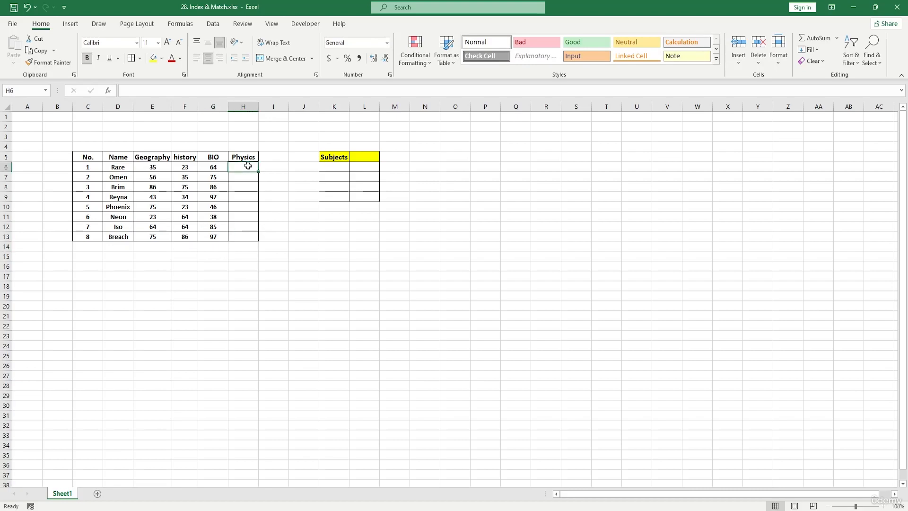
text(65)
key(Return)
text(867)
key(Return)
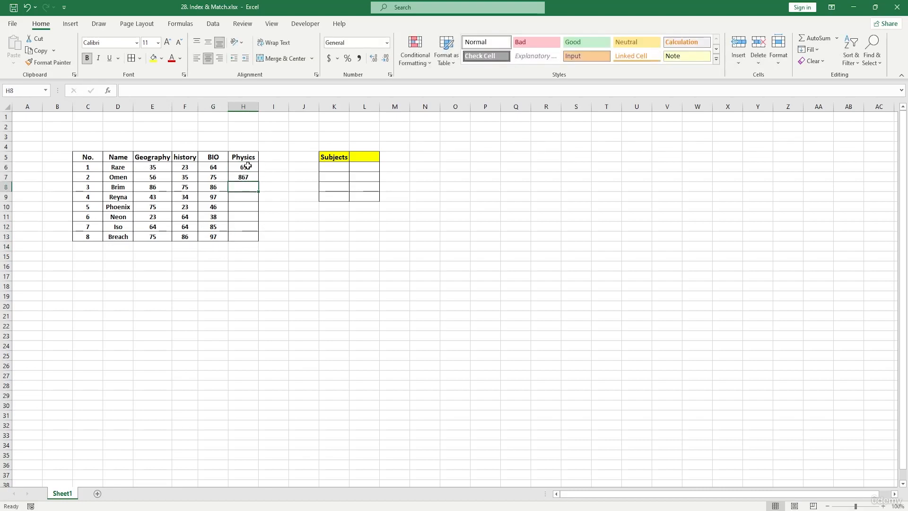
text(86)
key(Return)
text(97)
key(Return)
text(5)
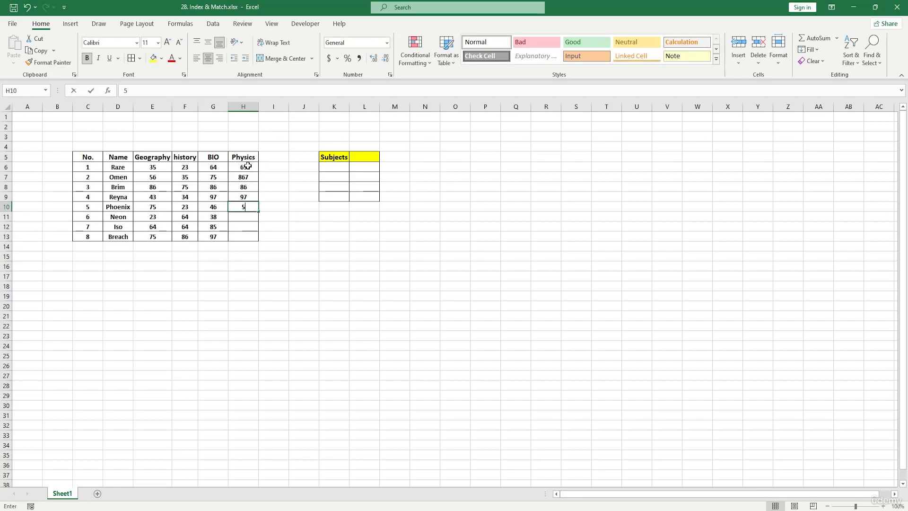
text(7)
key(Return)
text(68)
key(Return)
text(57)
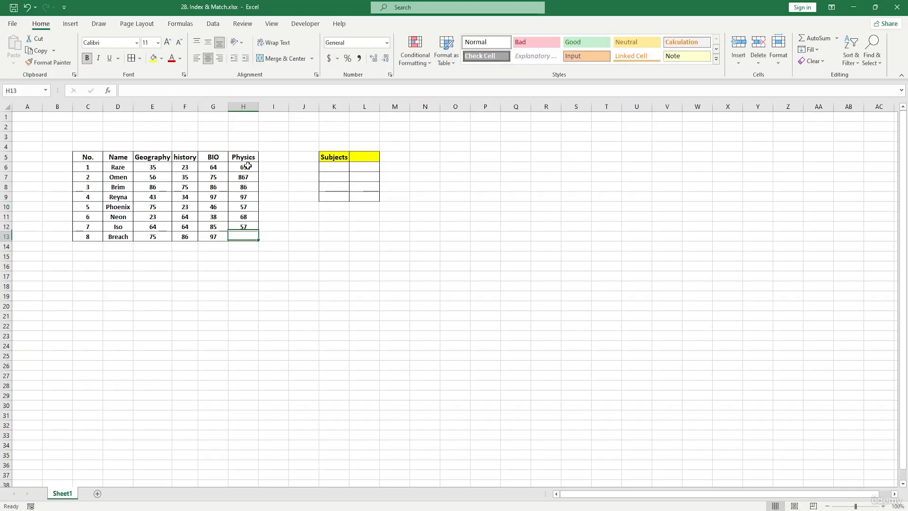
key(Return)
text(97)
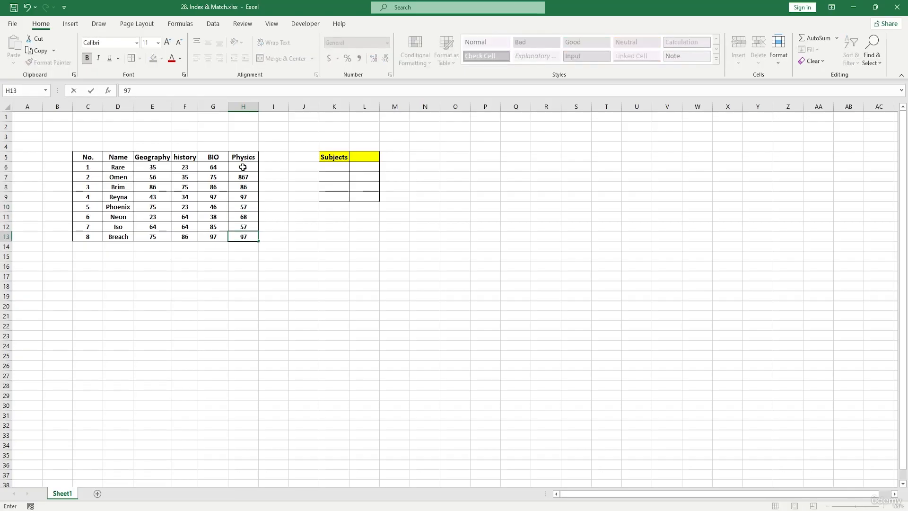
double_click(248, 178)
key(BackSpace)
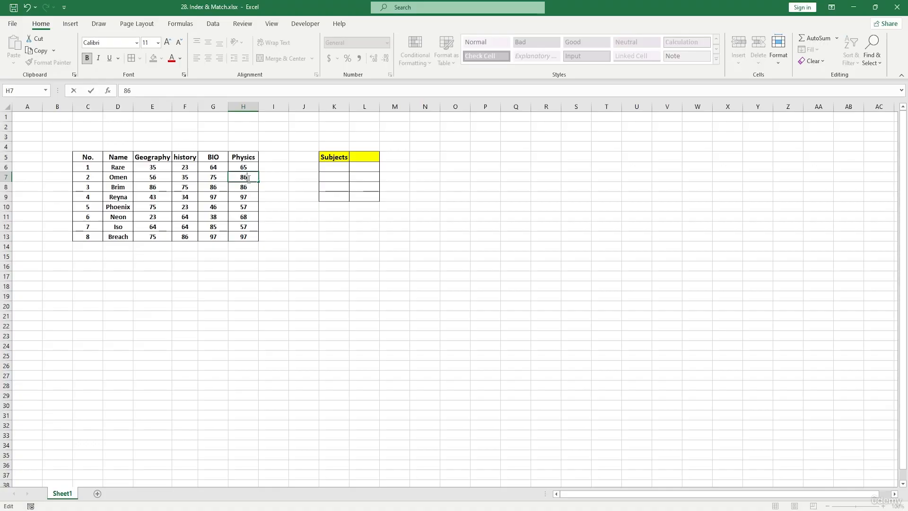
click(290, 263)
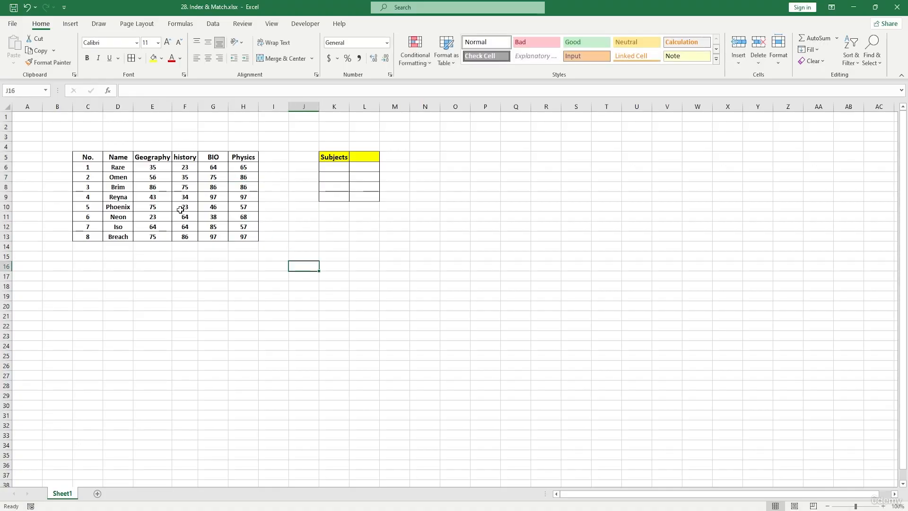
Step: Merge and center cells E4:H4 above the subject headers and enter the title Scores on Subjects
drag(153, 145, 250, 145)
click(268, 60)
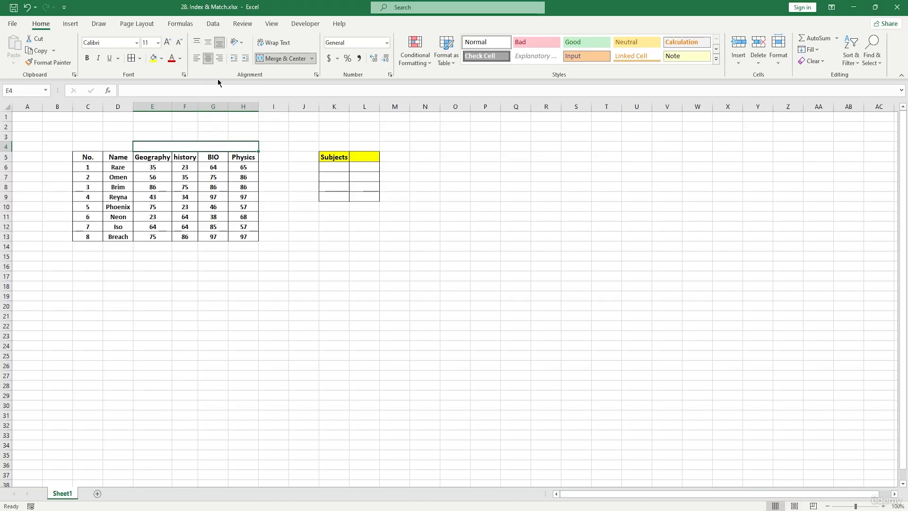
double_click(206, 144)
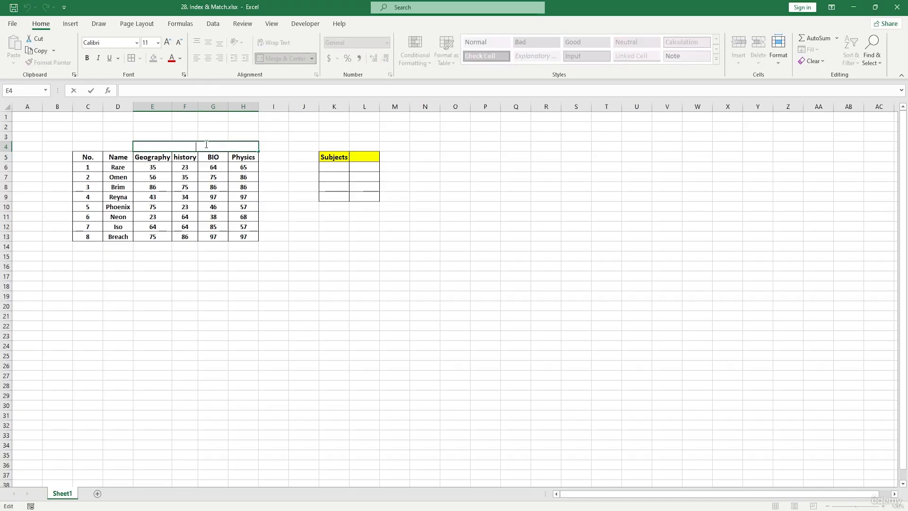
text(Scores on Subjects)
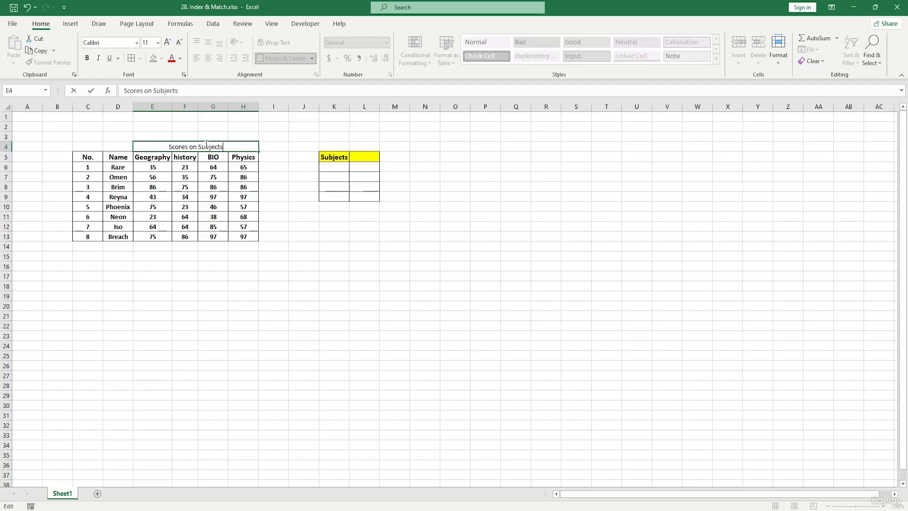
click(277, 247)
Step: Make the Scores on Subjects title bold and increase its font size to 12
click(231, 146)
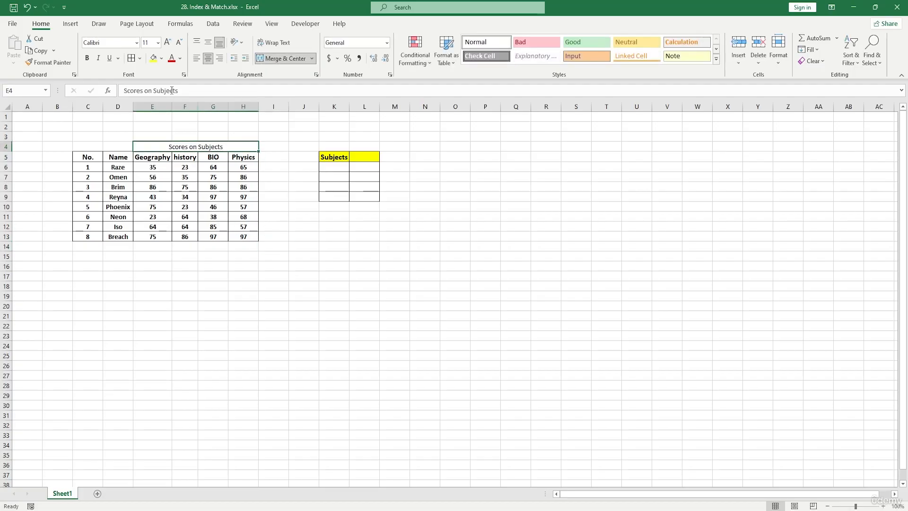
click(167, 42)
click(87, 58)
click(303, 266)
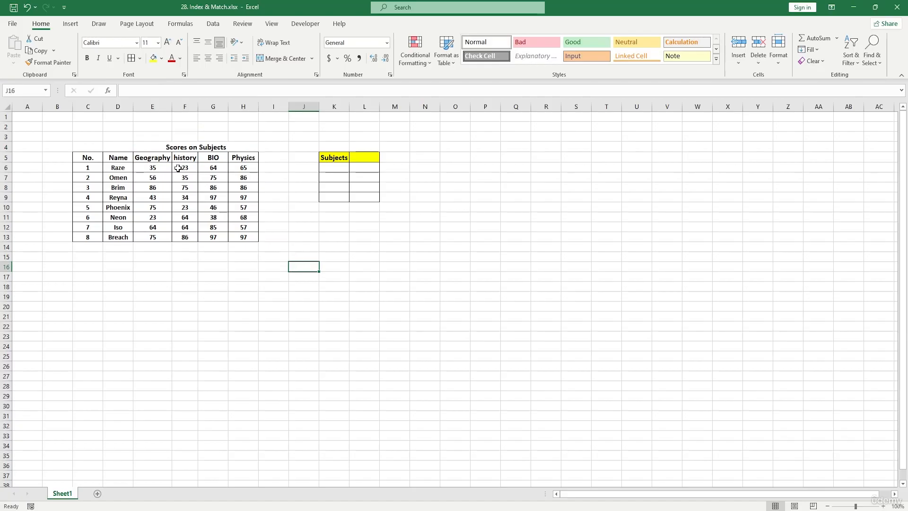
Step: Fill the title cell E4:H4 and the header row C5:H5 with yellow, and add a border around the title cell
click(134, 148)
click(153, 58)
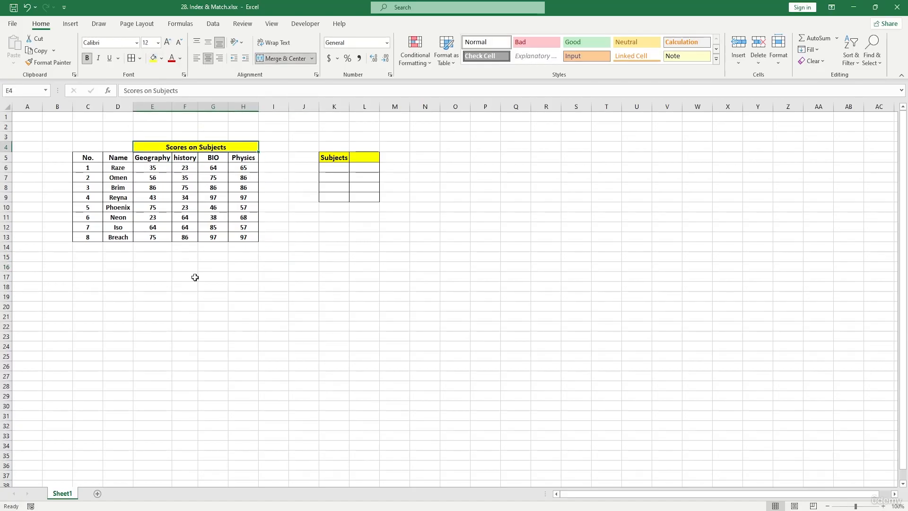
click(193, 278)
drag(90, 158, 252, 160)
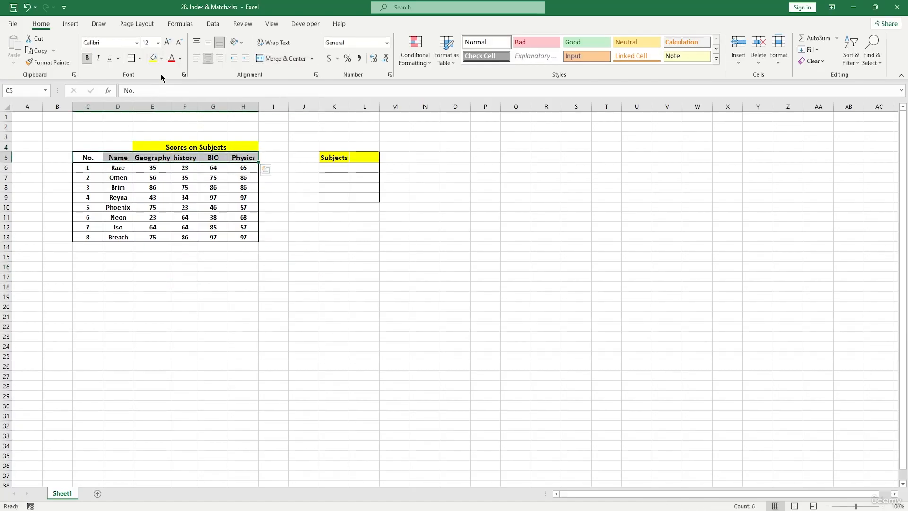
click(153, 58)
click(185, 217)
click(158, 149)
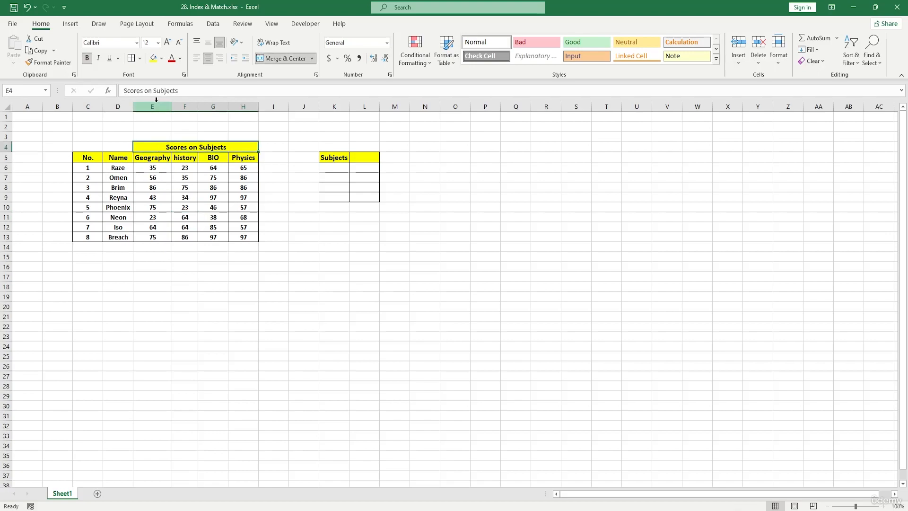
click(239, 434)
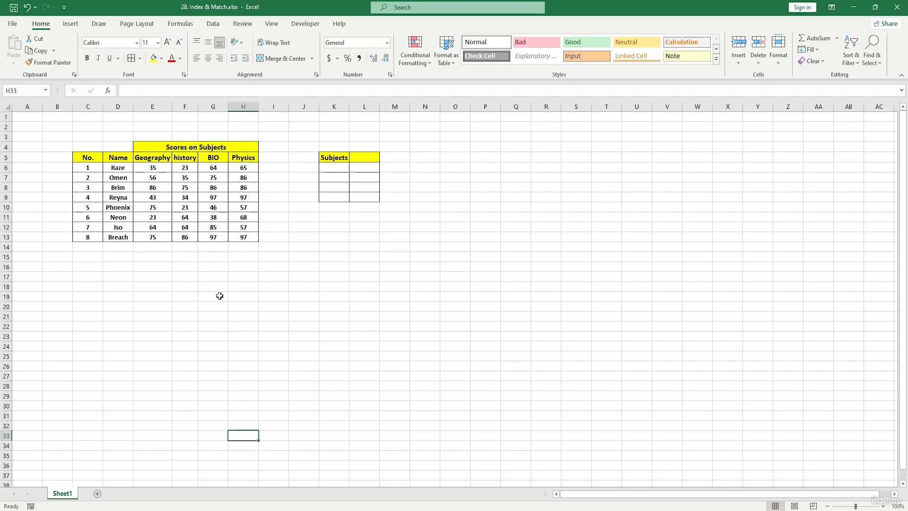
Step: Merge and center the empty cells C4:D4 above the No. and Name headers
click(101, 147)
drag(101, 146, 109, 146)
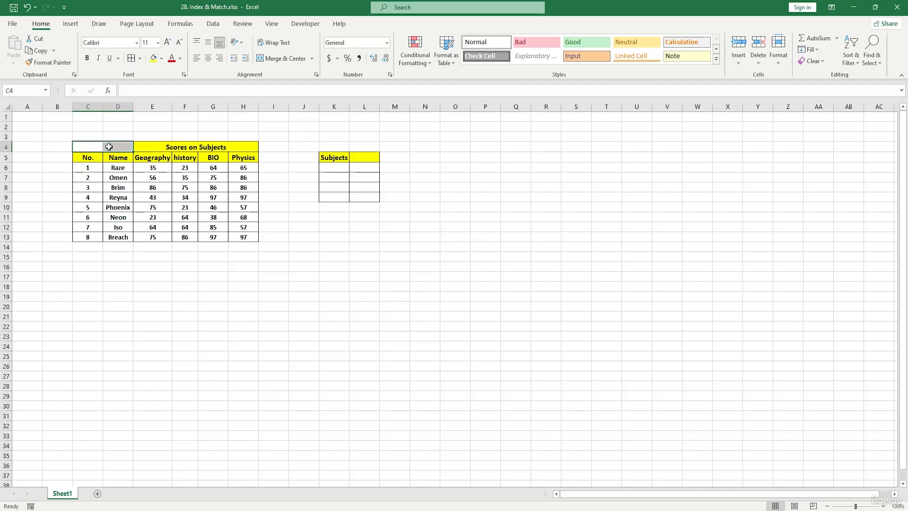
click(279, 58)
click(335, 165)
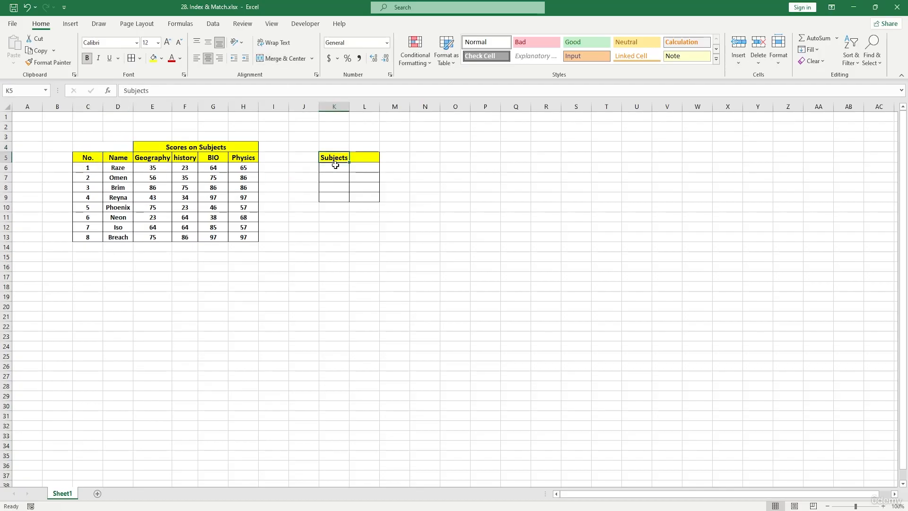
drag(156, 161, 243, 158)
key(ctrl+c)
click(335, 166)
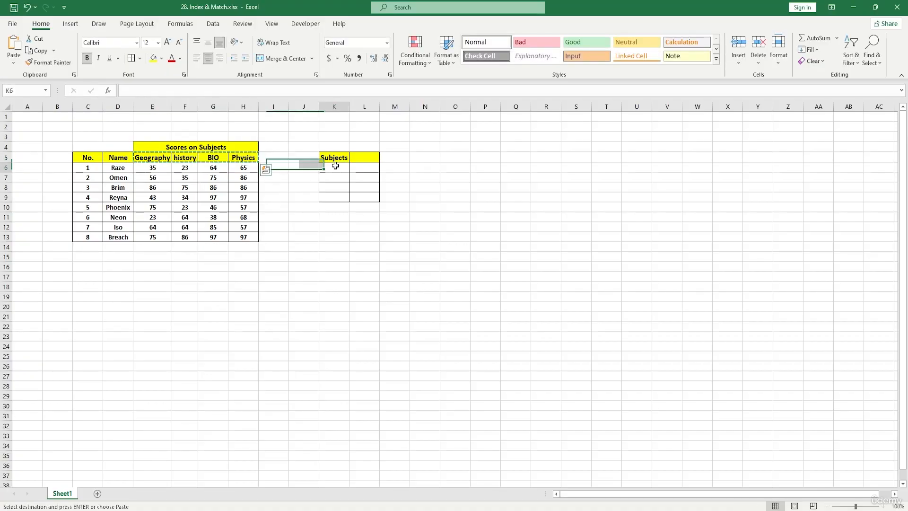
key(Escape)
drag(337, 168, 338, 196)
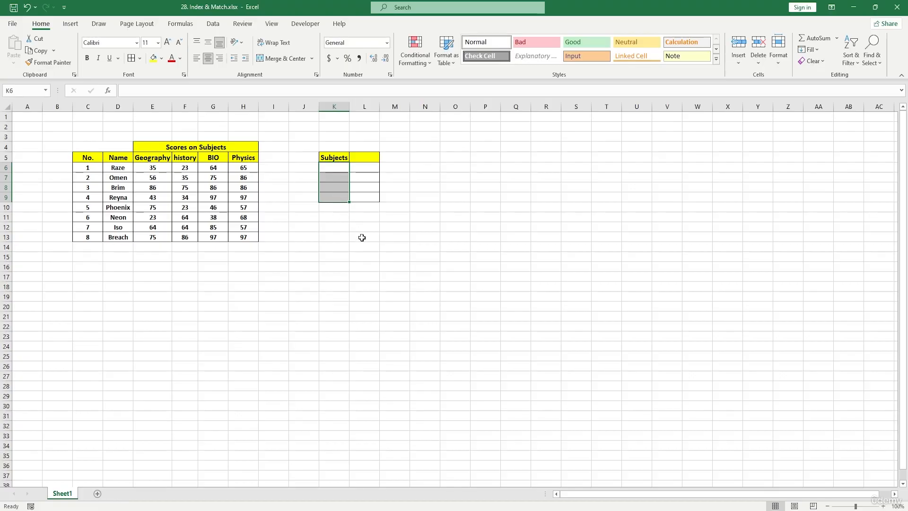
click(362, 238)
click(342, 167)
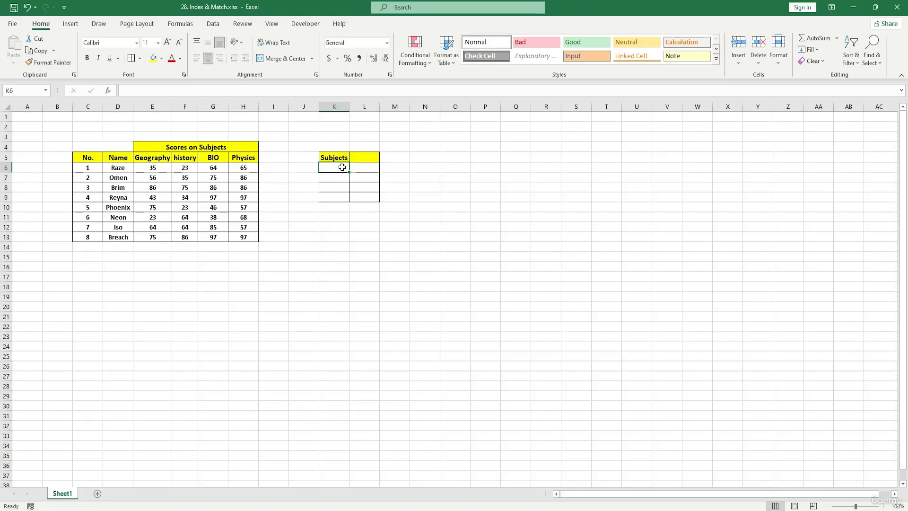
Step: Copy the subject headers in E5:H5 and paste them transposed into K6:K9 below the Subjects header
drag(134, 158, 243, 159)
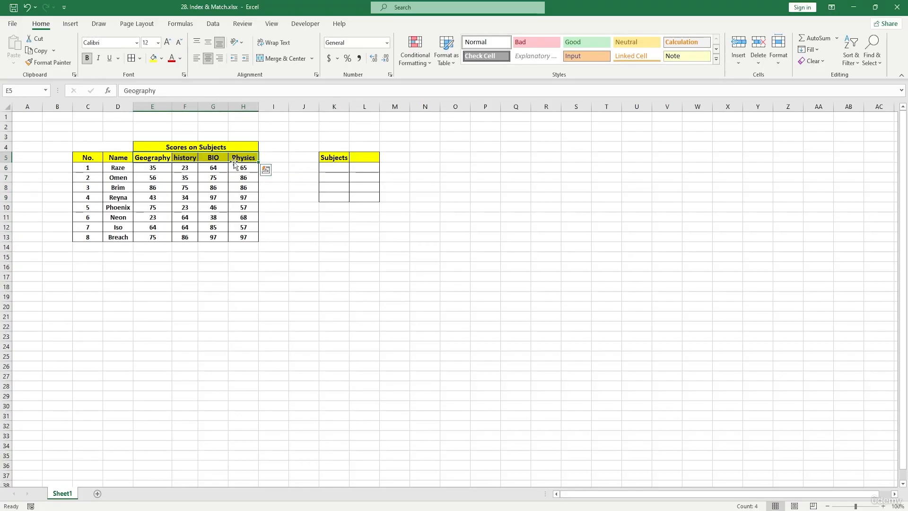
key(ctrl+c)
click(331, 169)
drag(331, 169, 334, 198)
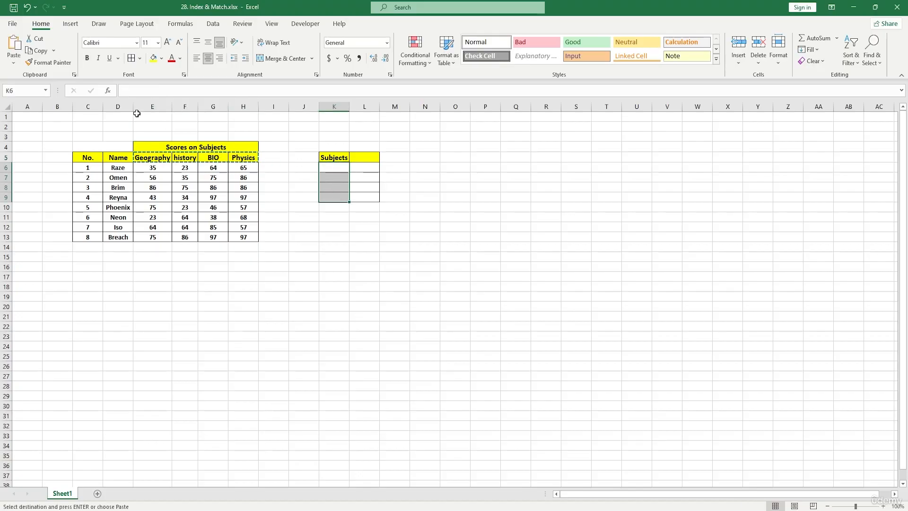
key(ctrl+v)
click(456, 211)
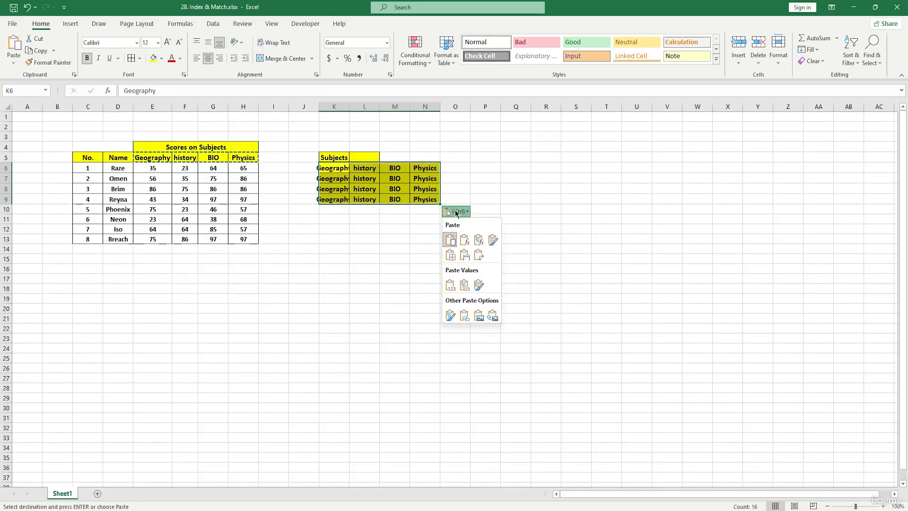
click(479, 256)
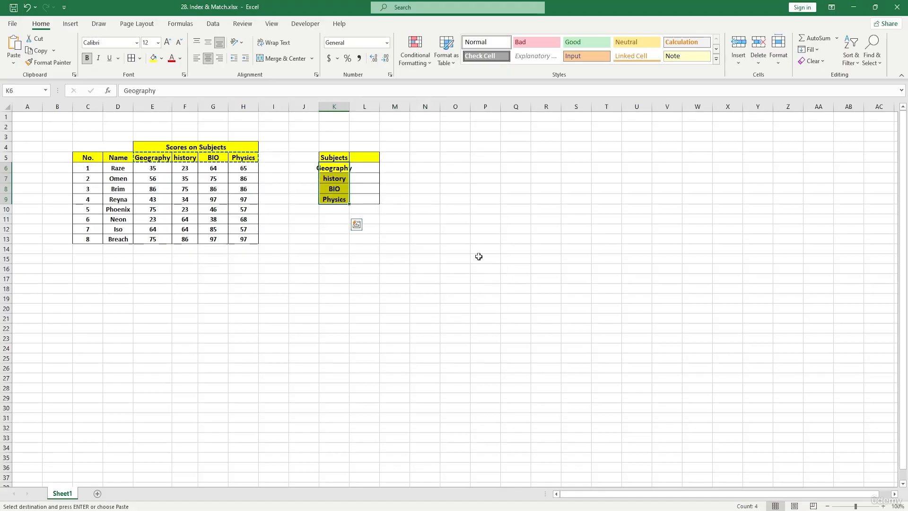
Step: Autofit the width of column K to its subject names and clear the copy selection around the headers
click(441, 248)
double_click(349, 107)
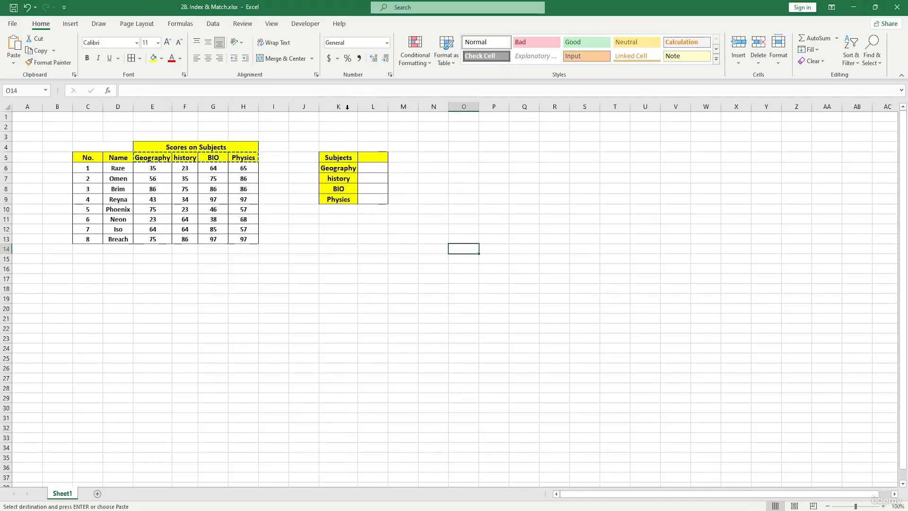
click(334, 209)
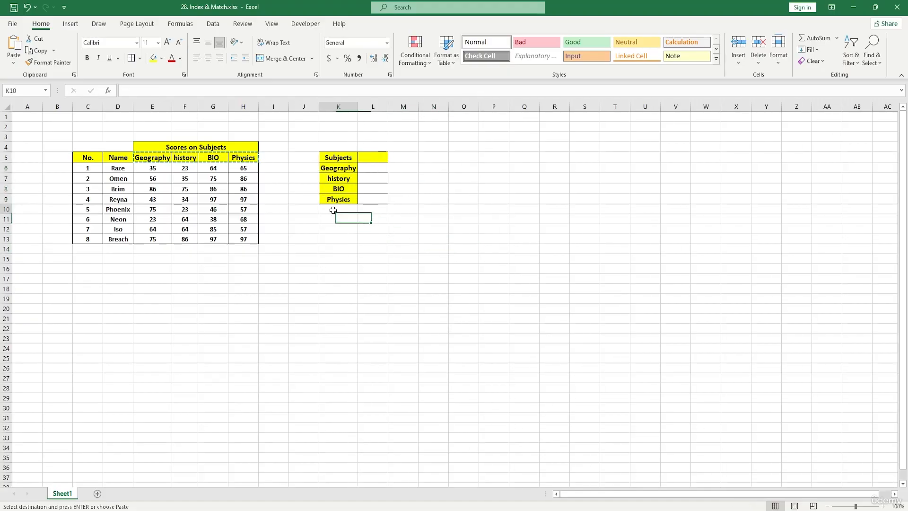
key(Escape)
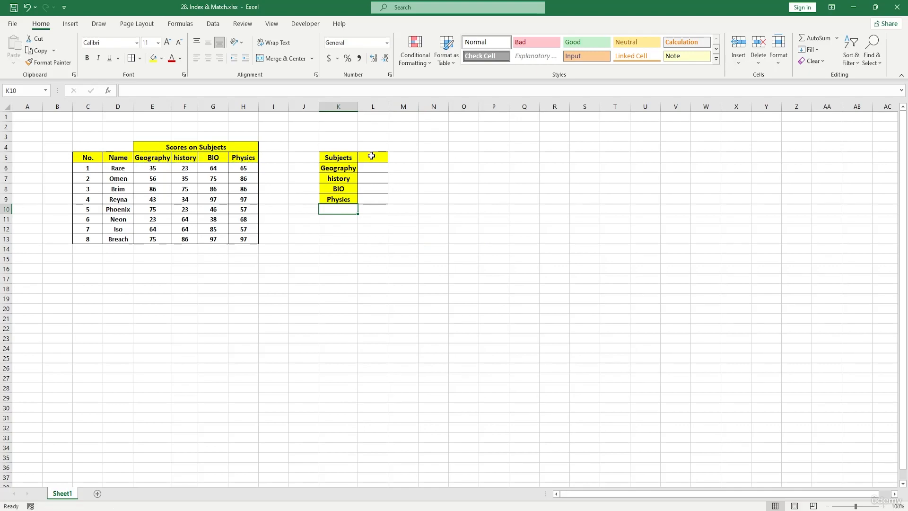
Step: Add List data validation to cell L5, using the names in =$D$6:$D$13 as the source
click(372, 156)
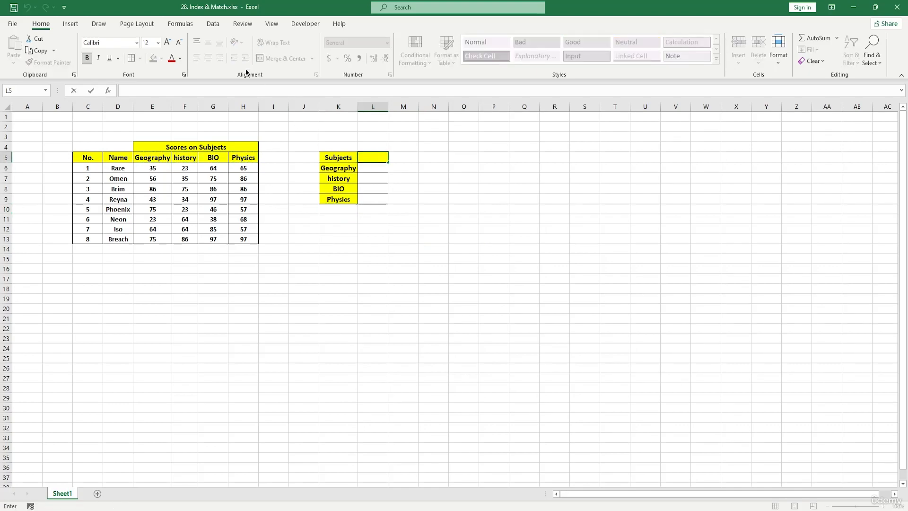
click(212, 23)
key(Escape)
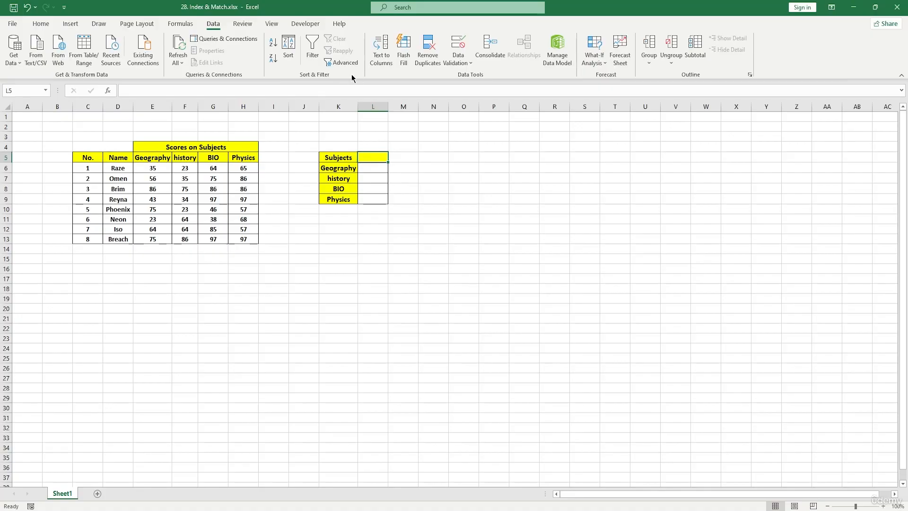
click(457, 45)
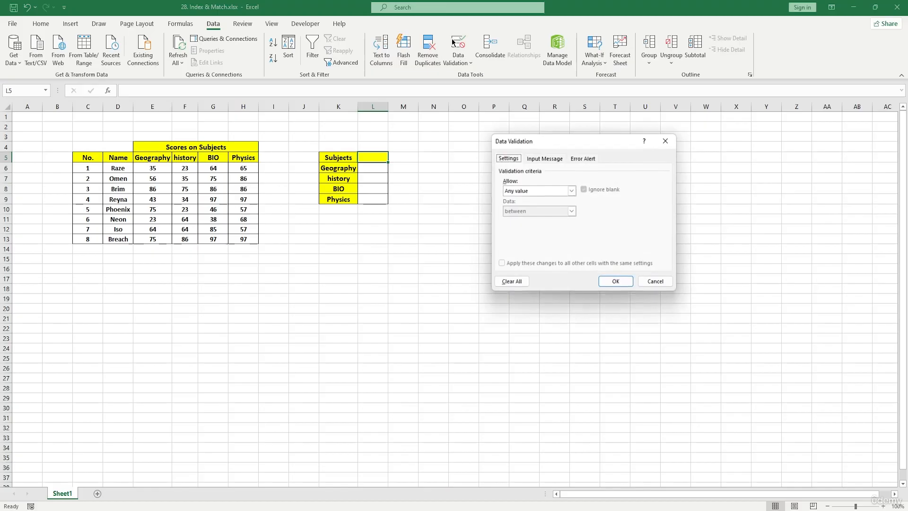
click(539, 191)
click(518, 220)
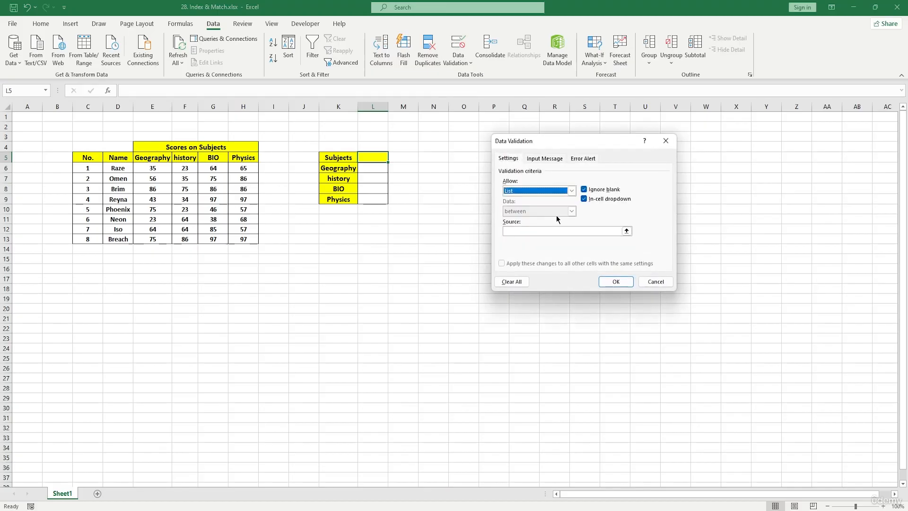
click(626, 230)
click(130, 168)
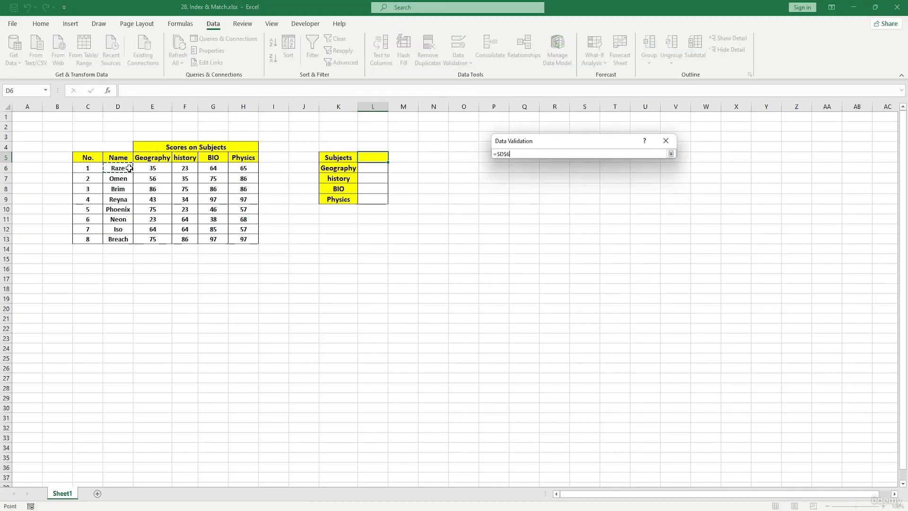
drag(129, 169, 129, 239)
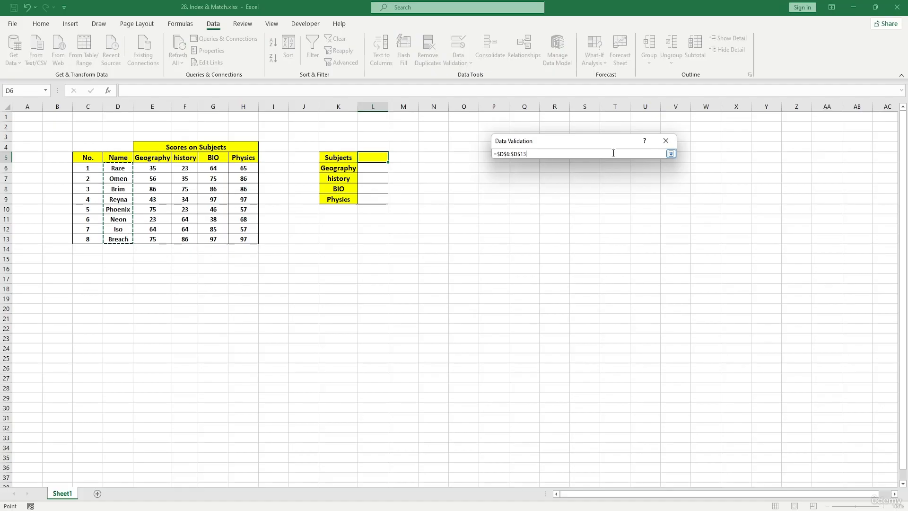
key(Return)
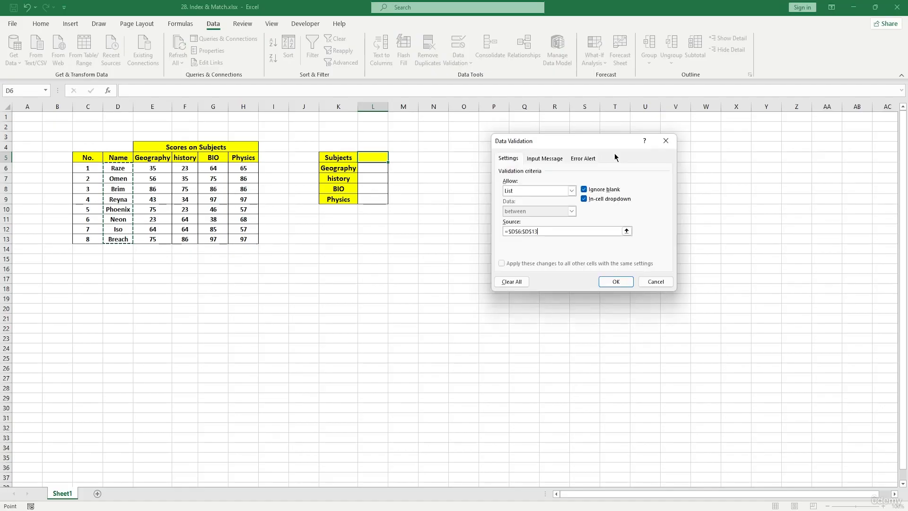
click(613, 282)
Step: Choose the first name from the drop-down list in cell L5
click(392, 158)
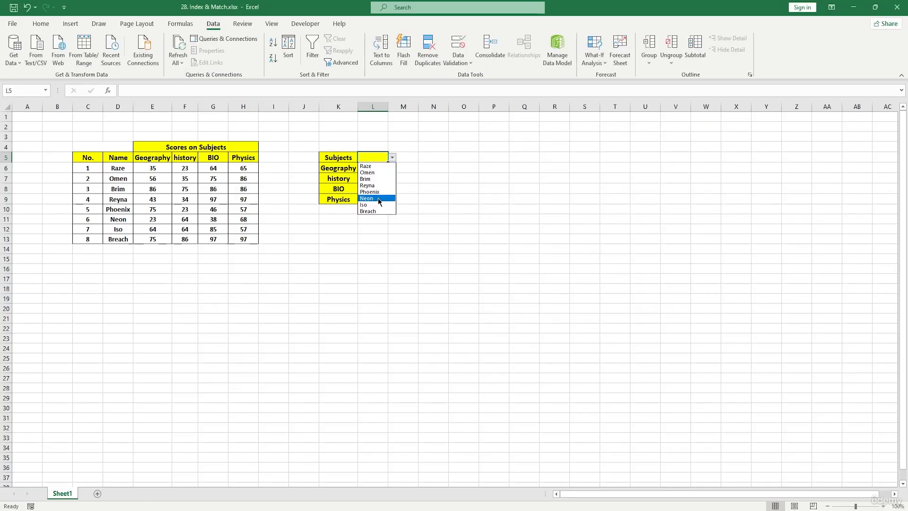
click(373, 166)
click(392, 158)
click(379, 165)
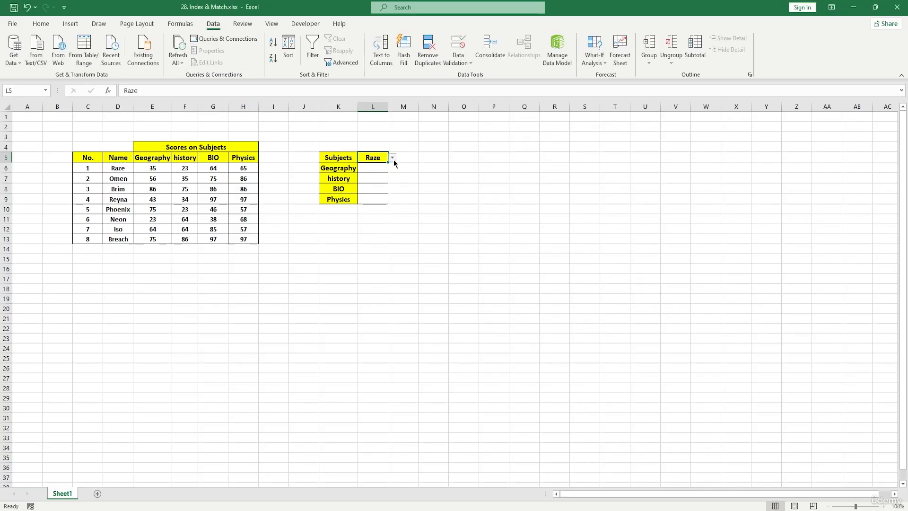
click(392, 157)
click(374, 167)
click(400, 169)
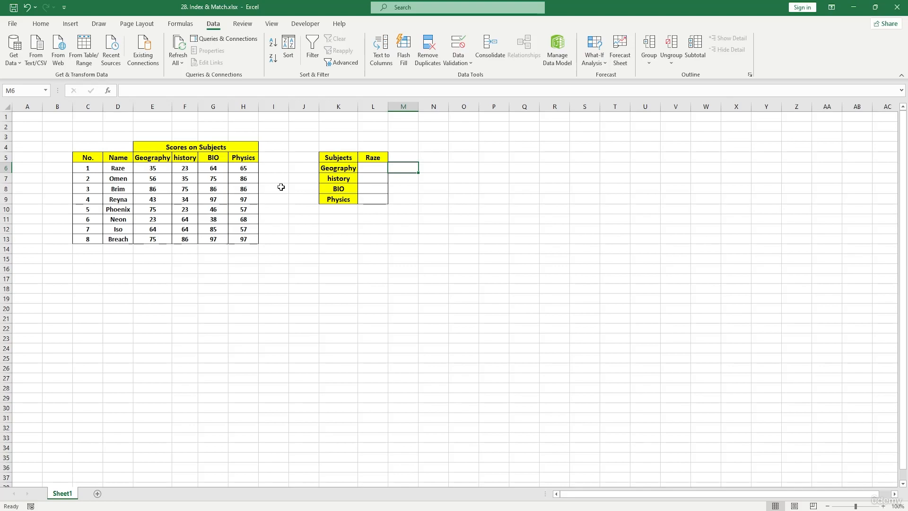
Step: Begin an INDEX formula in L6 beside Geography, with the score table C5:H13 as its array
click(373, 168)
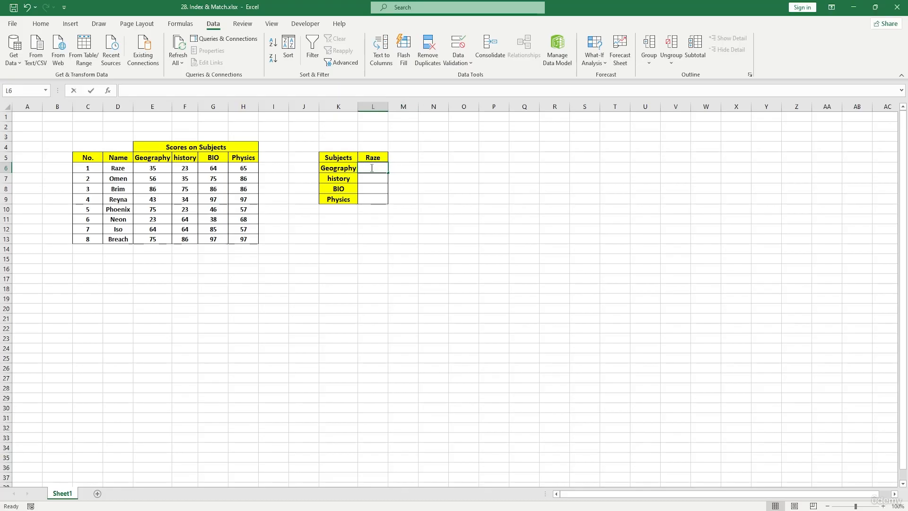
text(=INDEX()
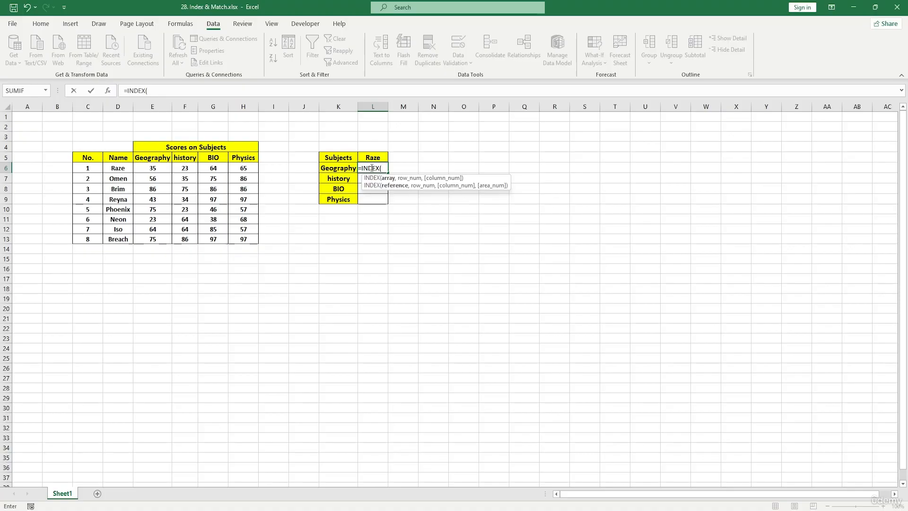
drag(80, 159, 245, 239)
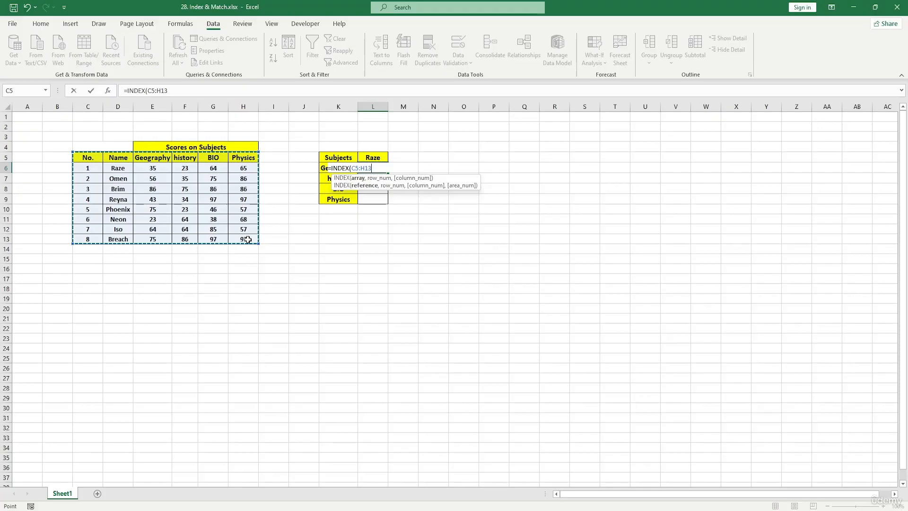
text(,)
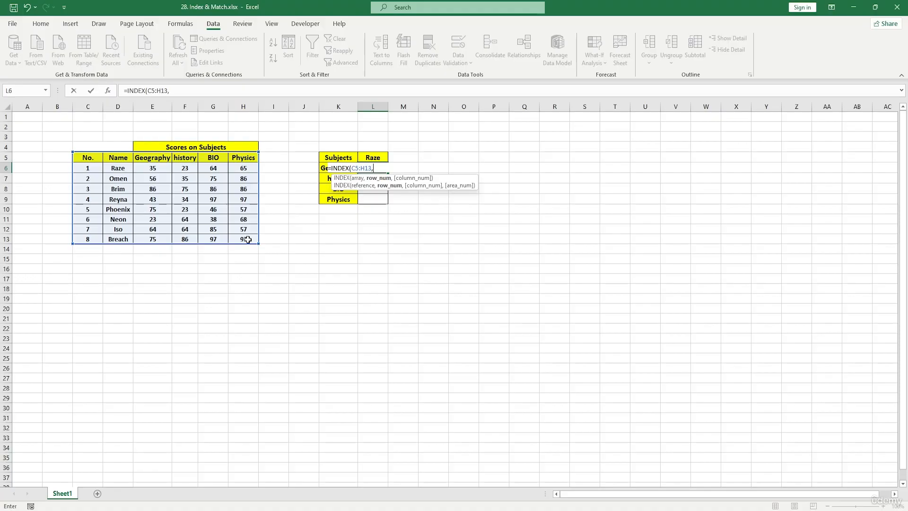
Step: Add MATCH(L5,D5:D13,0) as the row number argument of the INDEX formula in L6
text(MATCH()
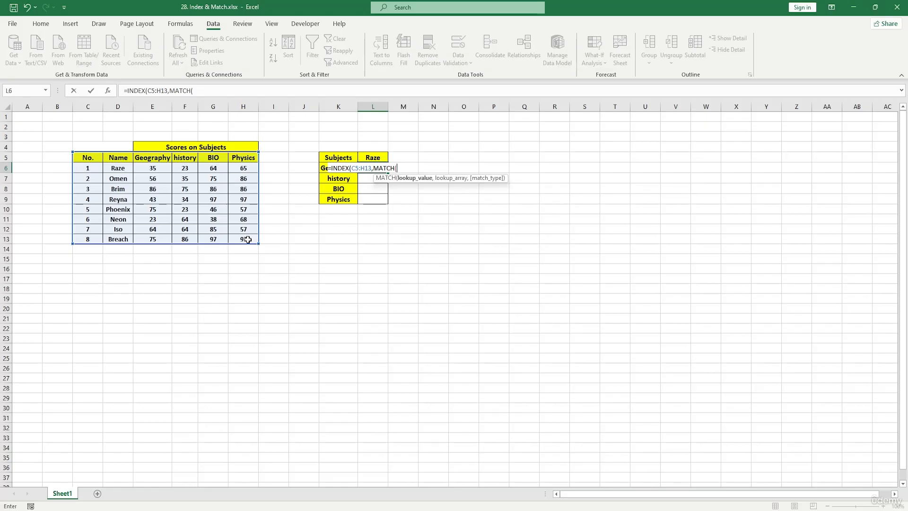
click(369, 158)
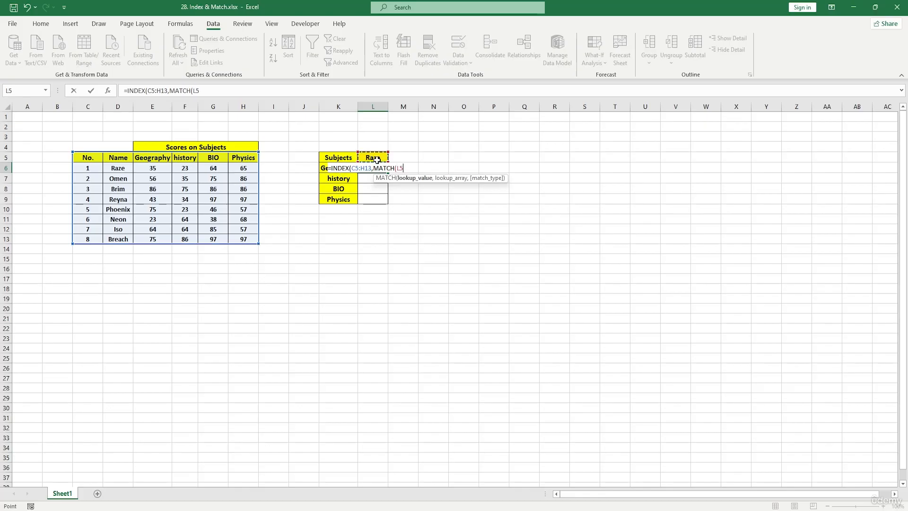
text(,)
drag(129, 158, 133, 240)
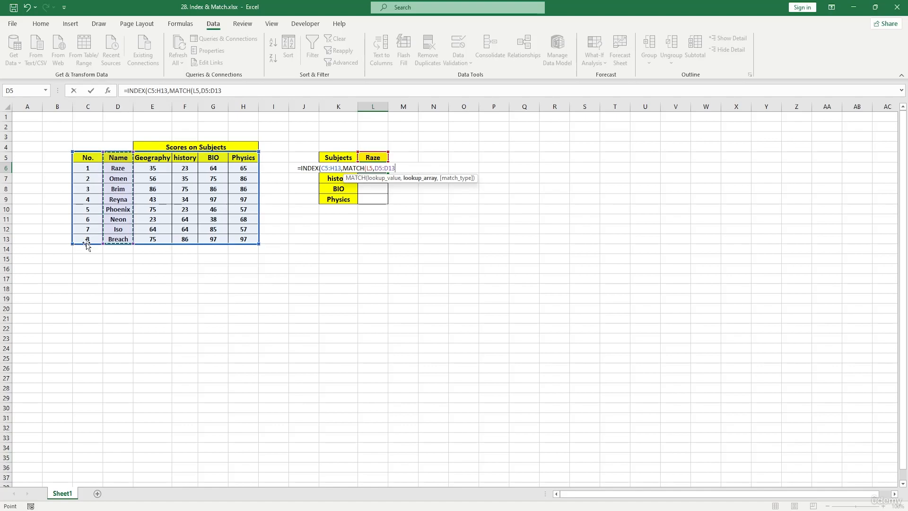
text(0)
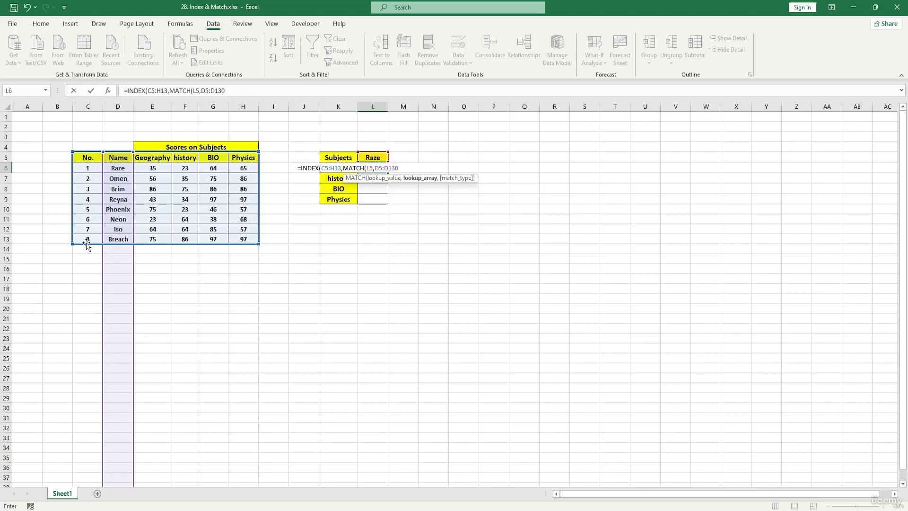
key(BackSpace)
text(,)
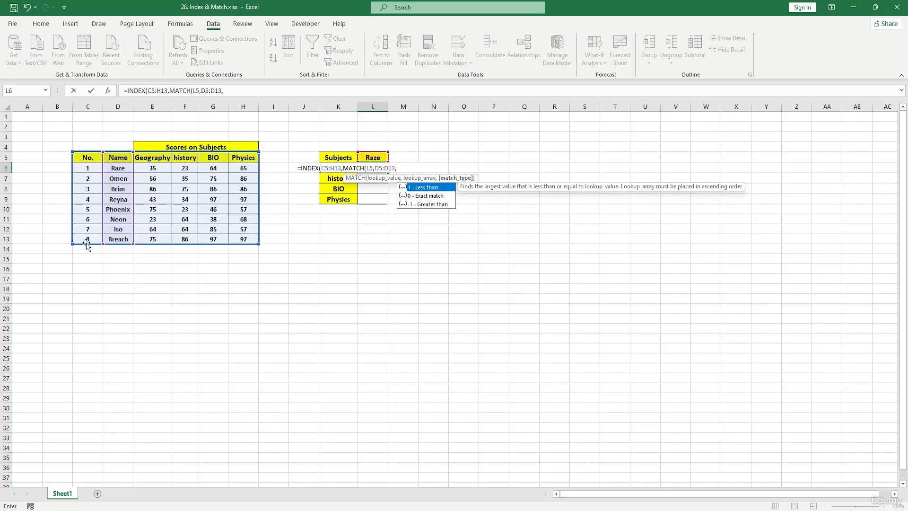
text(0))
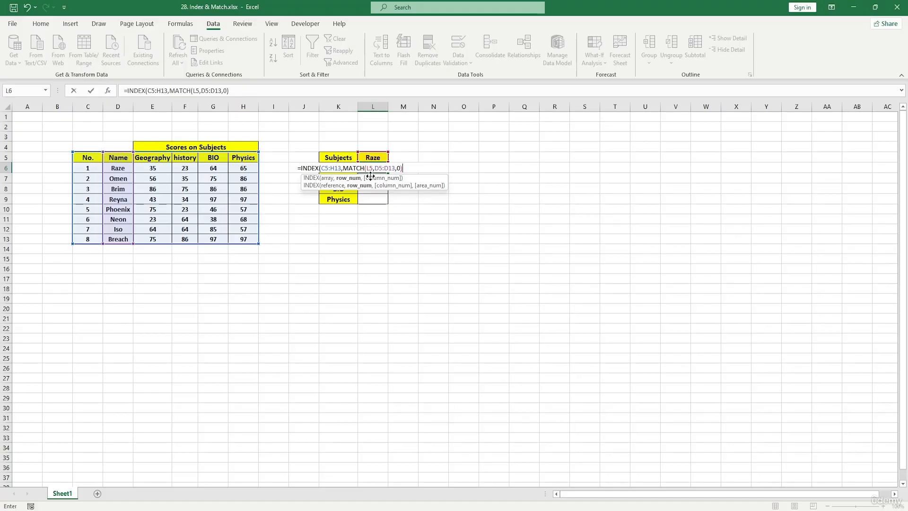
Step: Make the first MATCH's lookup range in the L6 formula absolute as $D$5:$D$13
click(386, 169)
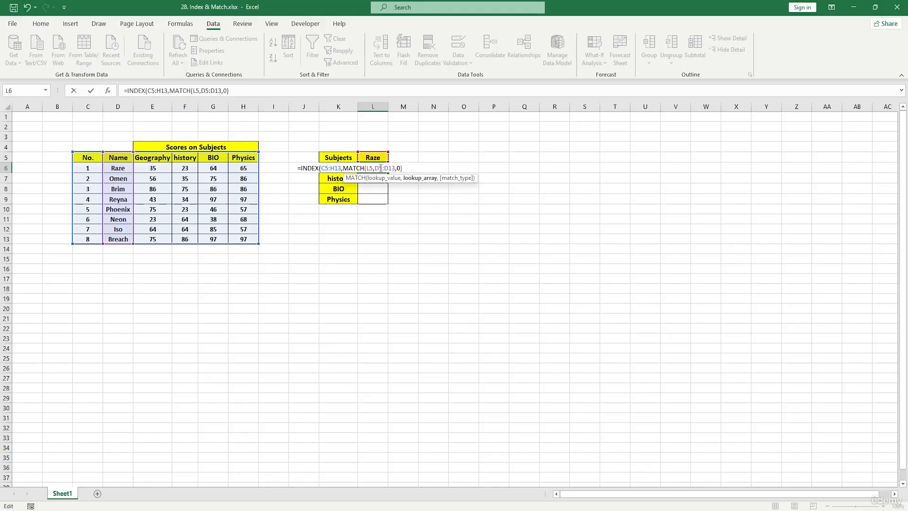
drag(375, 168, 395, 169)
key(F4)
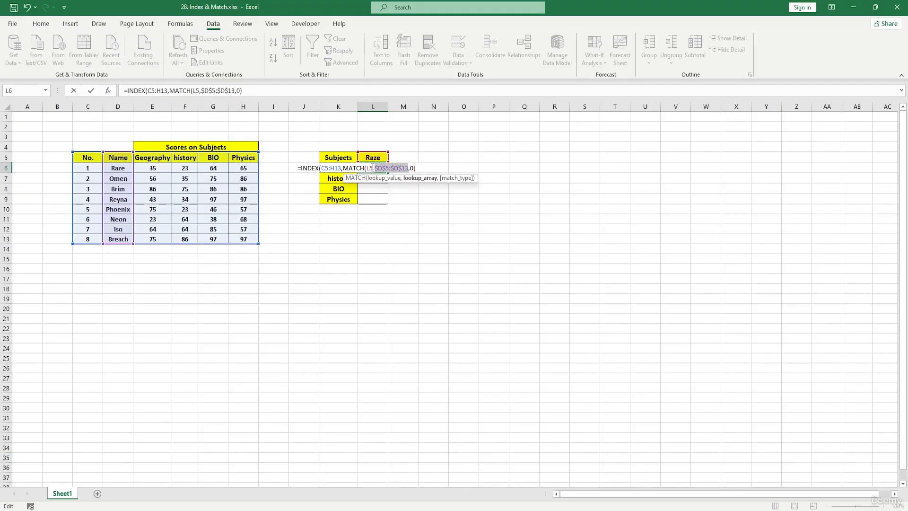
click(410, 168)
key(Right)
key(Right)
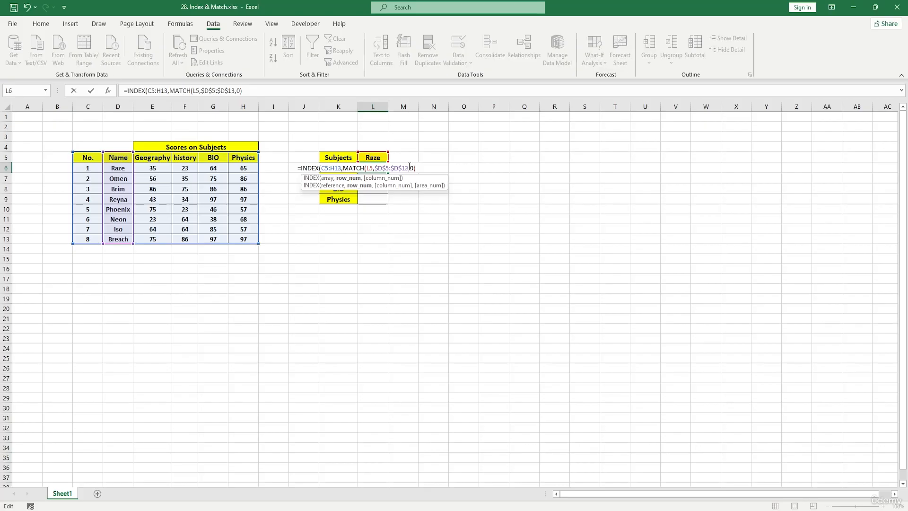
Step: Add a second MATCH as the L6 formula's column number with lookup value K6, range C5:H5 and match type 0, declining the suggested correction
text(,MATCH()
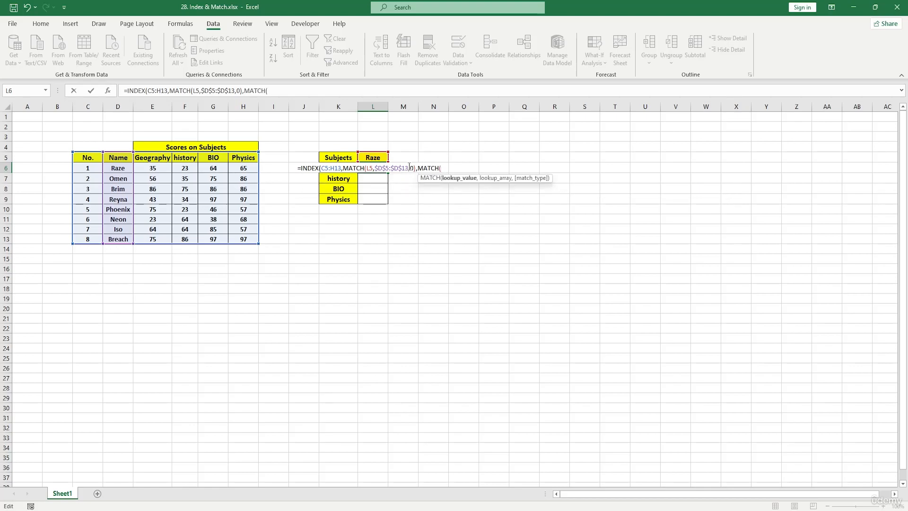
click(292, 169)
key(Right)
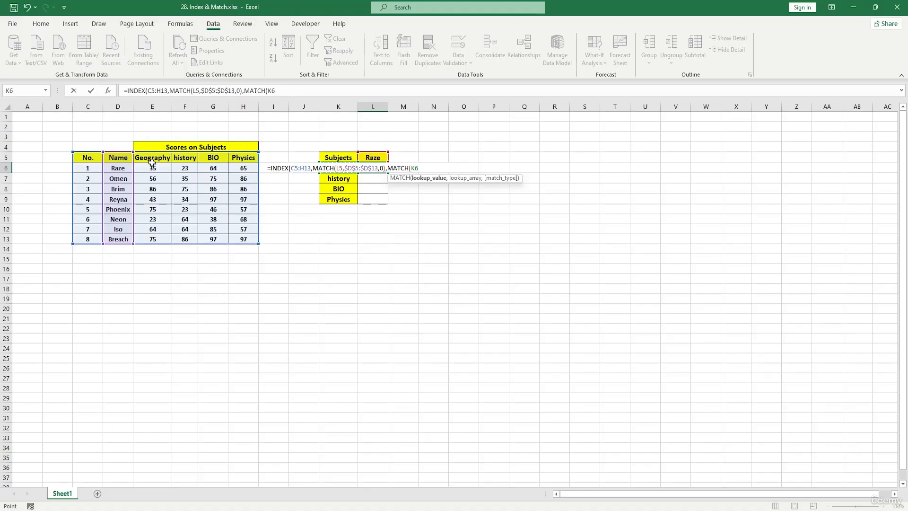
text(,)
drag(87, 158, 235, 163)
text(,0)
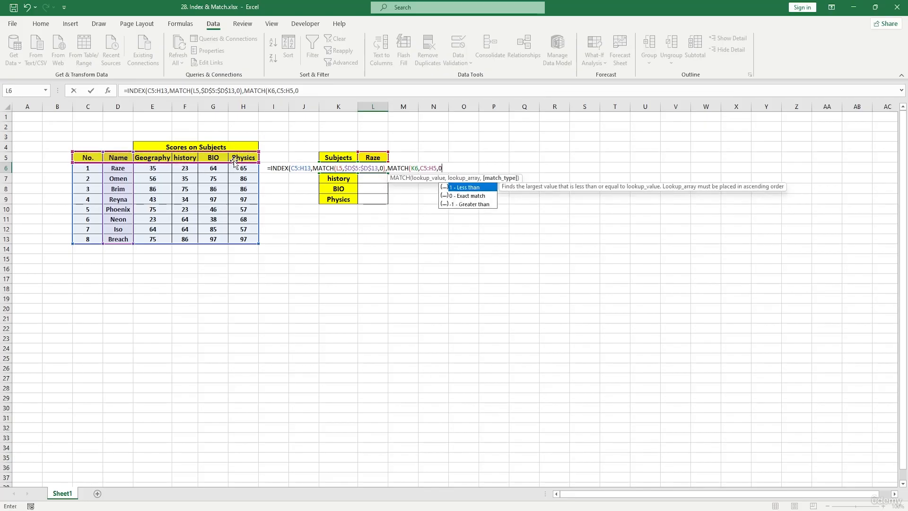
key(Return)
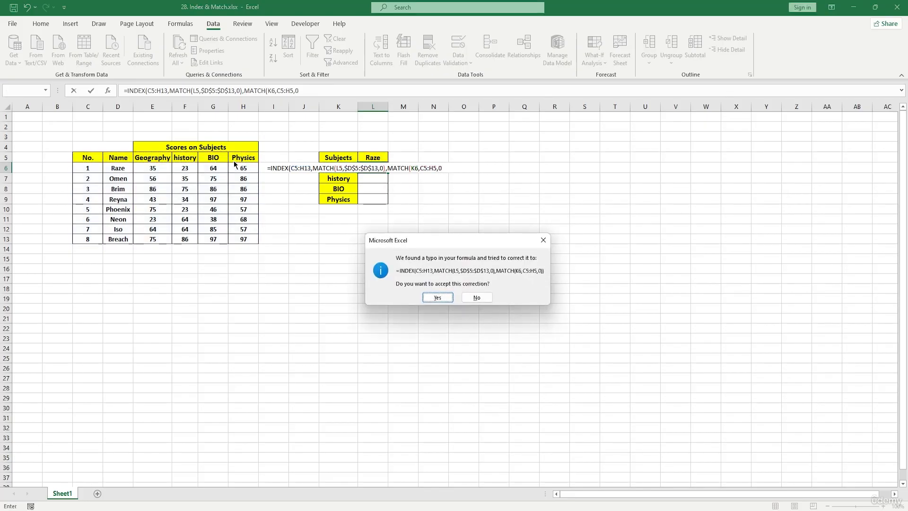
click(476, 297)
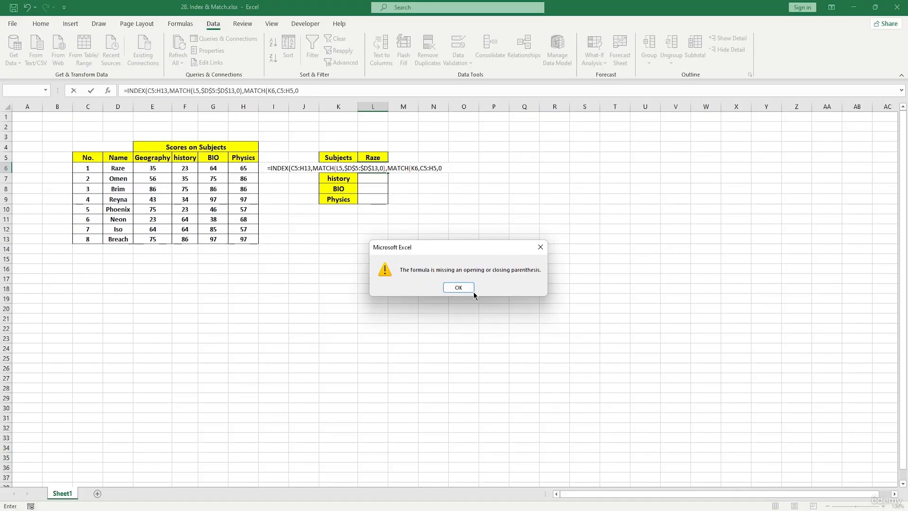
click(472, 291)
Step: Make the second MATCH's lookup range absolute as $C$5:$H$5, close both functions and enter the L6 formula
drag(436, 169, 417, 169)
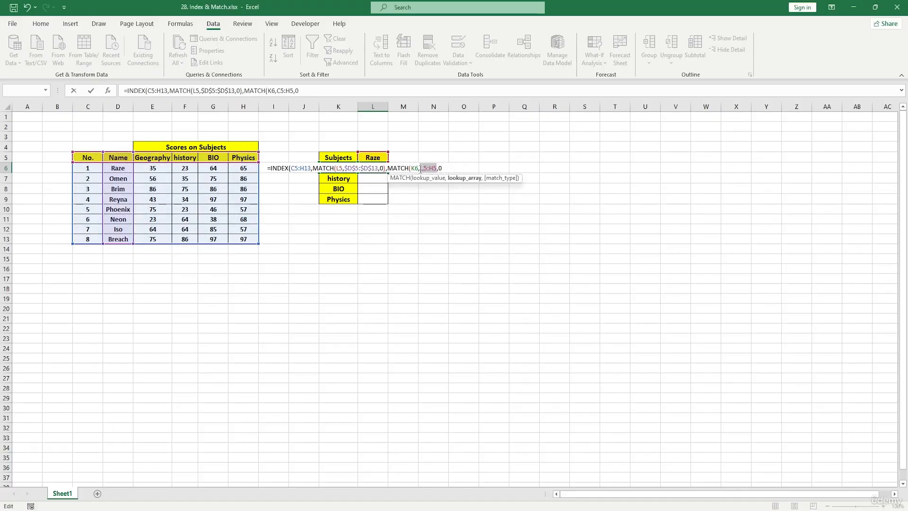
key(F4)
text())
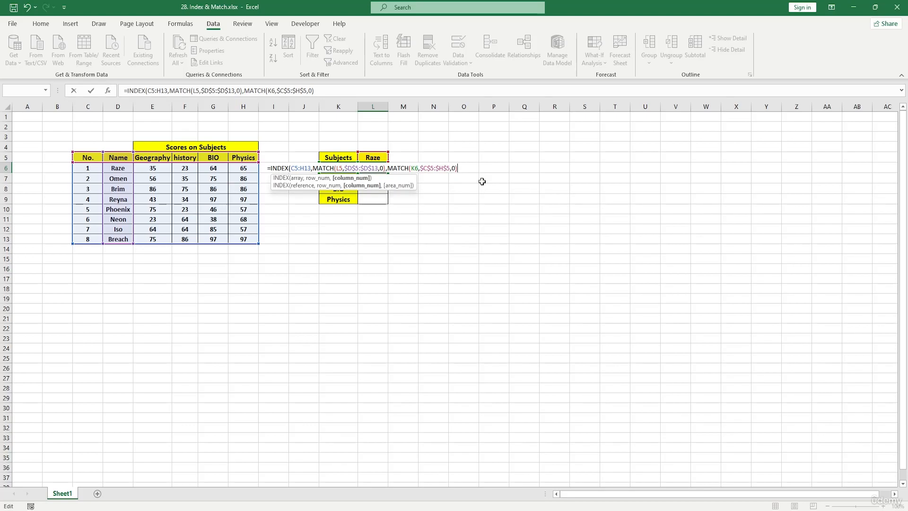
text())
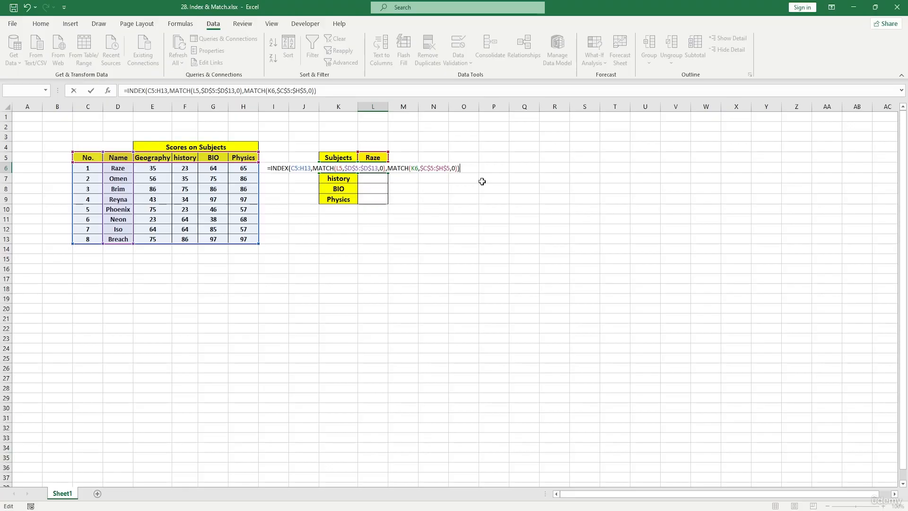
key(Return)
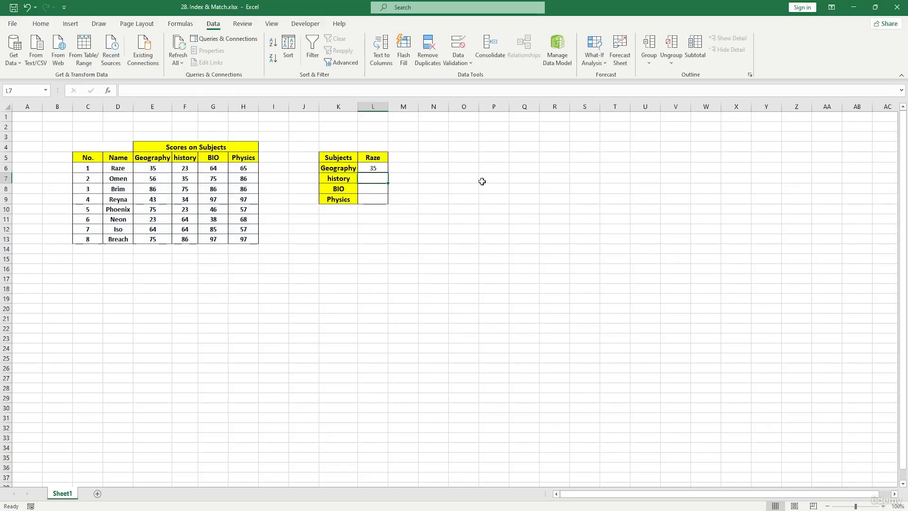
click(383, 168)
drag(388, 173, 362, 177)
click(346, 179)
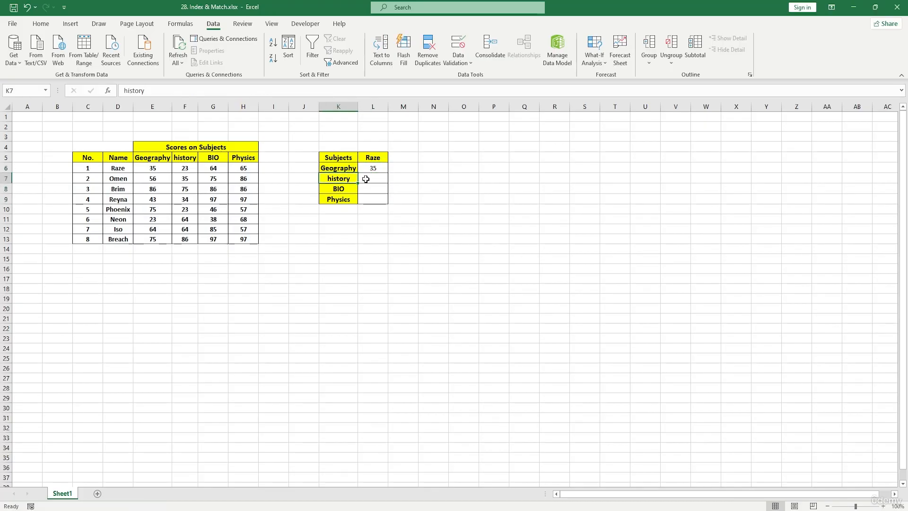
click(378, 169)
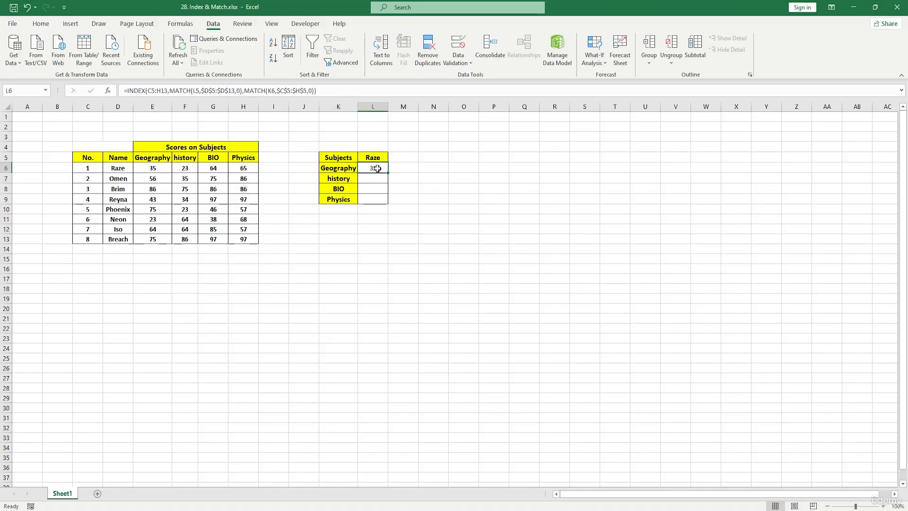
Step: Choose the second name from the drop-down list in L5 to test the Geography lookup
click(380, 159)
click(392, 157)
click(383, 173)
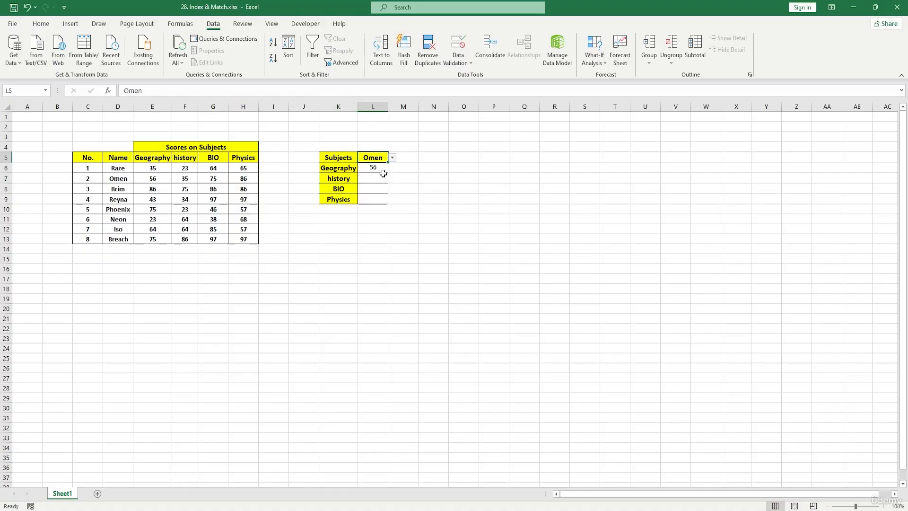
Step: Copy the full text of the L6 formula into cell L7 beside history, keeping its references unchanged
click(379, 166)
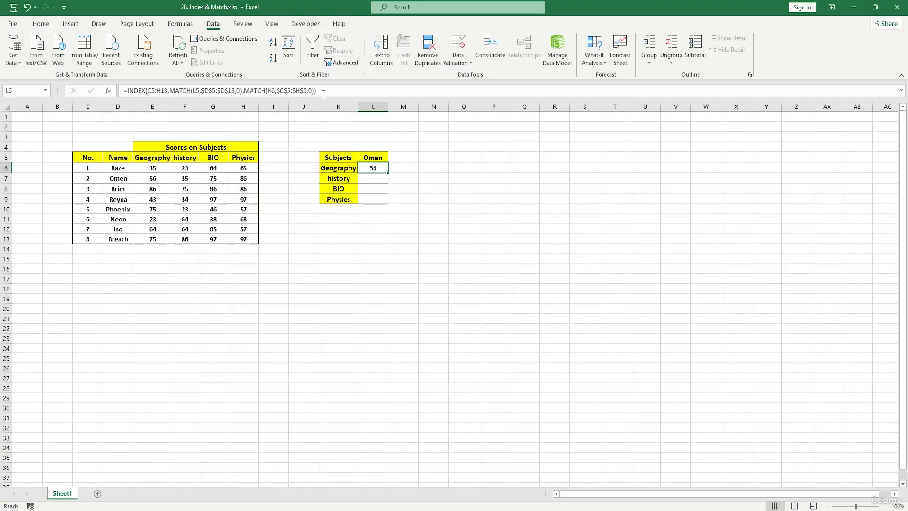
drag(323, 92, 125, 100)
key(ctrl+c)
key(Escape)
double_click(373, 177)
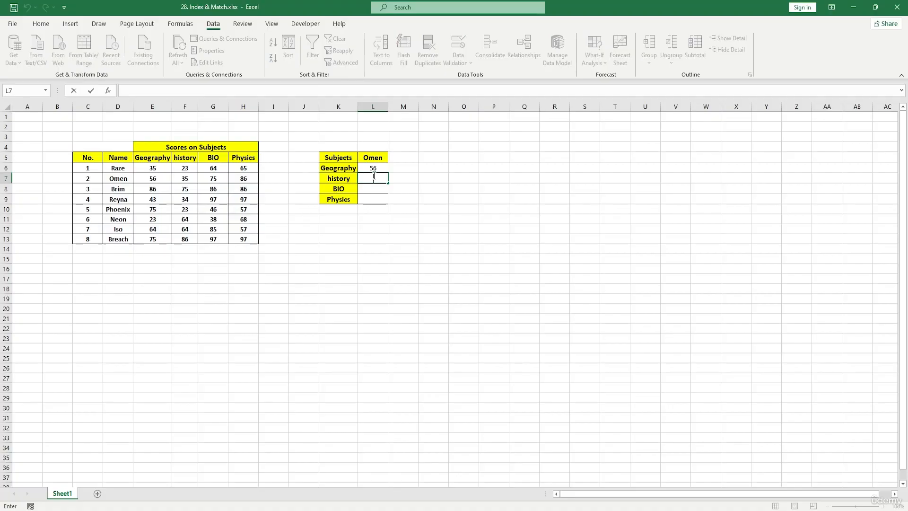
key(ctrl+v)
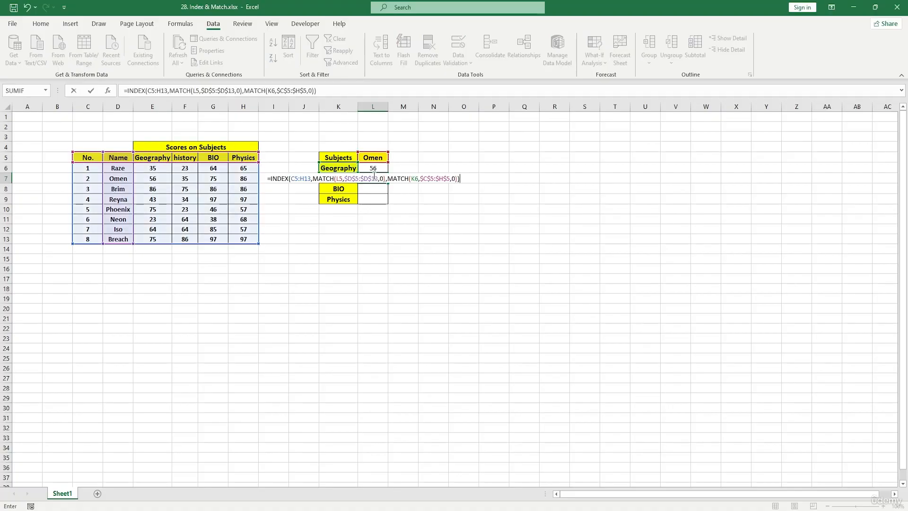
Step: Set the second MATCH's lookup value in the L7 formula to K7 and enter it
click(417, 180)
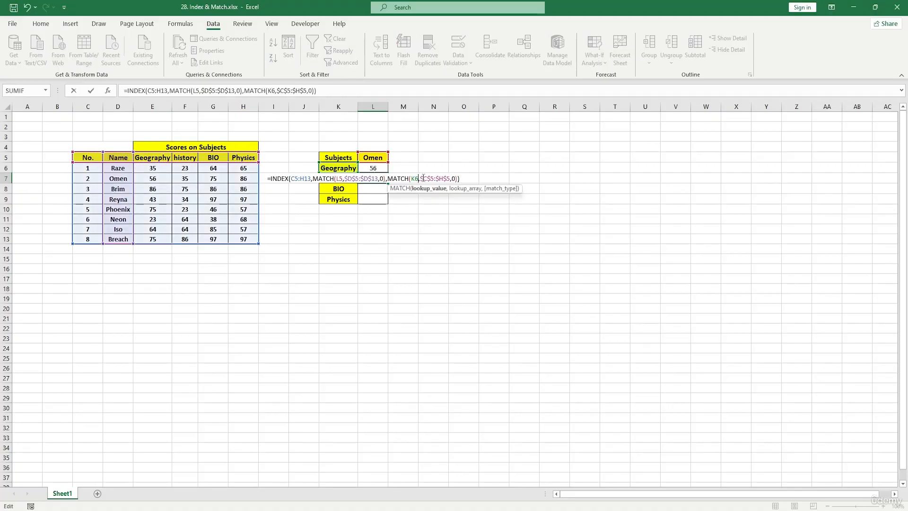
key(Left)
key(BackSpace)
text(7)
key(Return)
Step: Paste the copied formula into L8 beside BIO and set the second MATCH's lookup value to K8
double_click(377, 188)
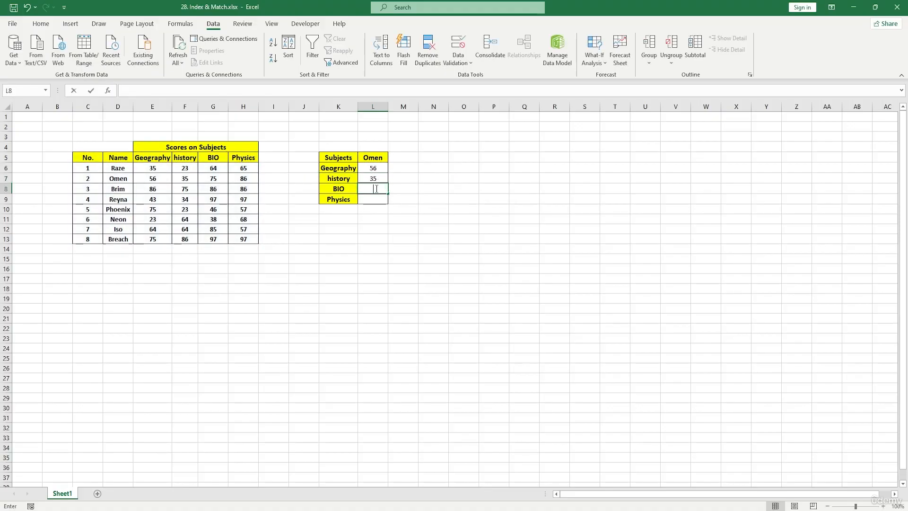
key(ctrl+v)
click(413, 189)
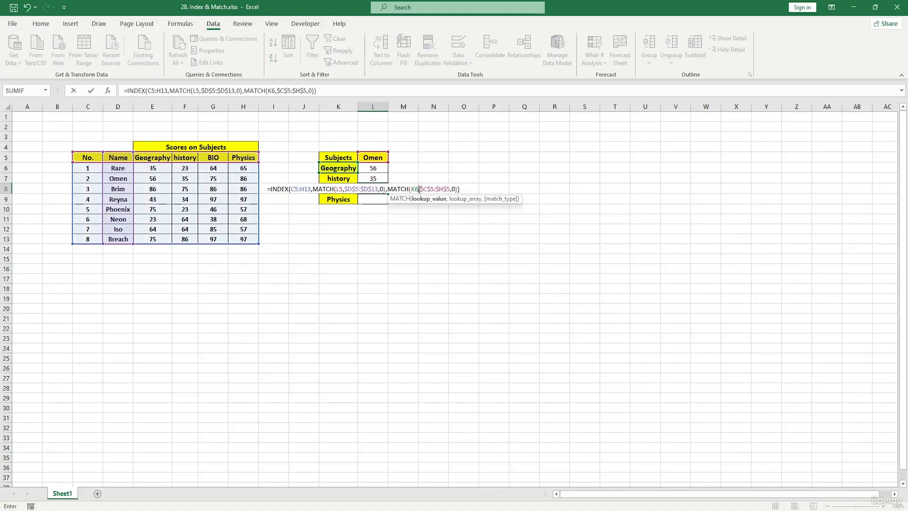
key(Delete)
text(8)
key(Return)
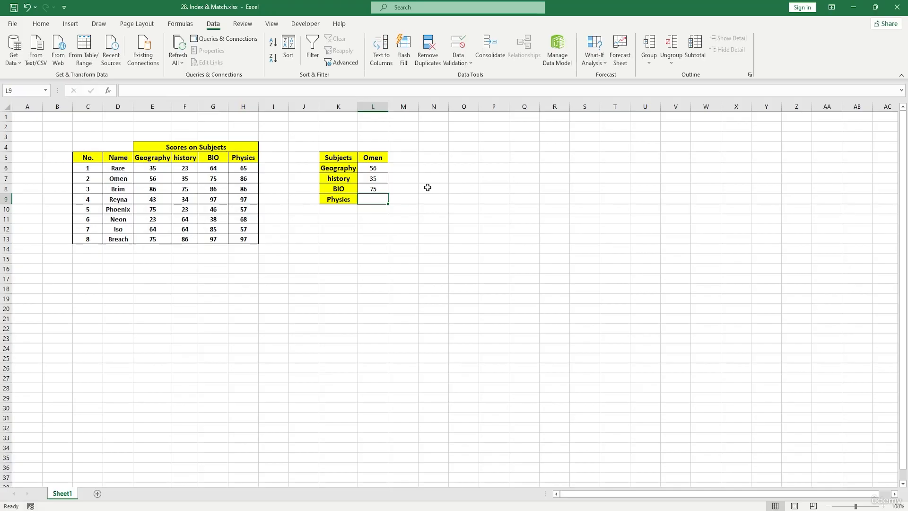
Step: Paste the copied formula into L9 beside Physics and set the second MATCH's lookup value to K9
double_click(384, 195)
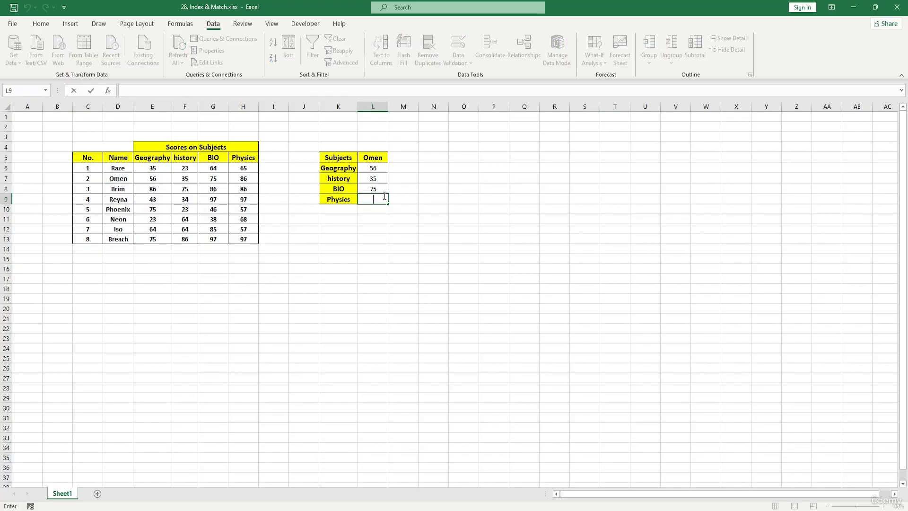
key(ctrl+v)
click(419, 199)
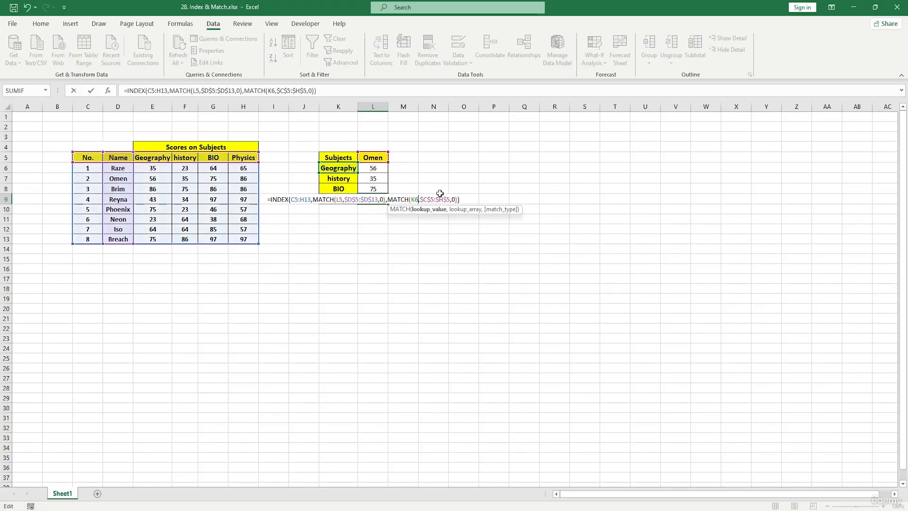
key(BackSpace)
text(9)
key(Return)
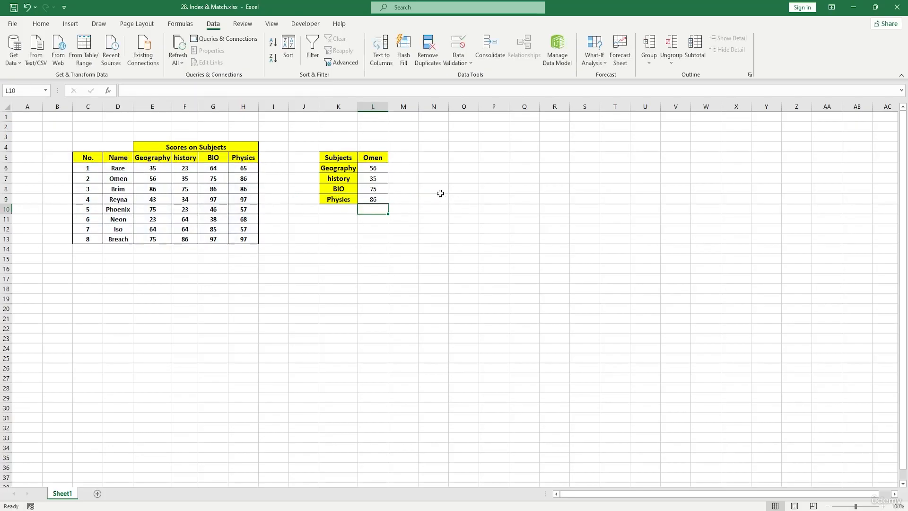
Step: Test the L5 drop-down with the third, sixth, eighth and second names, ending on the fourth name
click(386, 161)
click(392, 158)
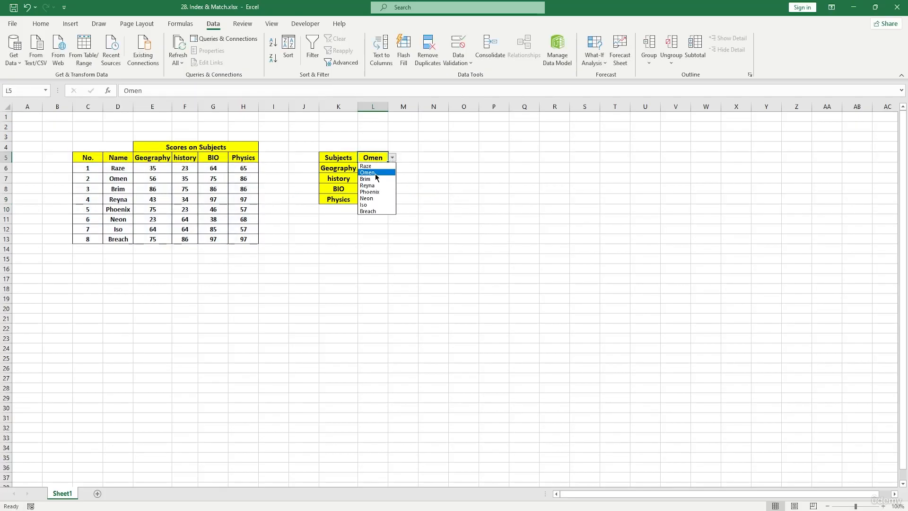
click(373, 180)
click(392, 158)
click(375, 199)
click(394, 159)
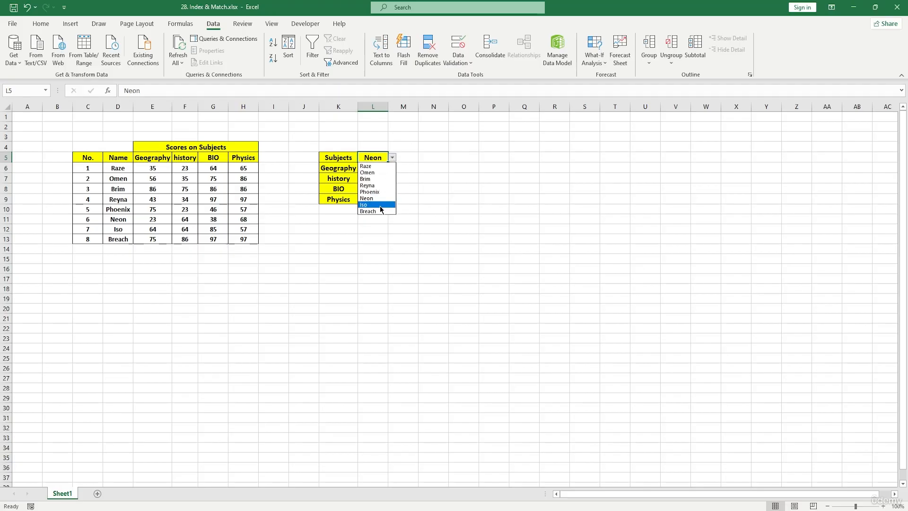
click(376, 211)
click(394, 159)
click(367, 172)
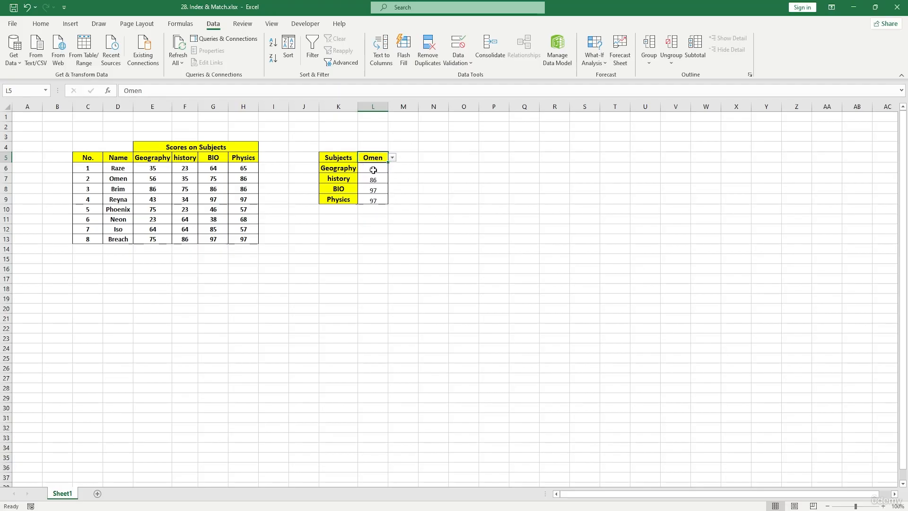
click(393, 157)
click(380, 184)
Step: Examine the score table in C4:H13 and compare it with the Subjects lookup table in K5:L9
drag(85, 150, 255, 241)
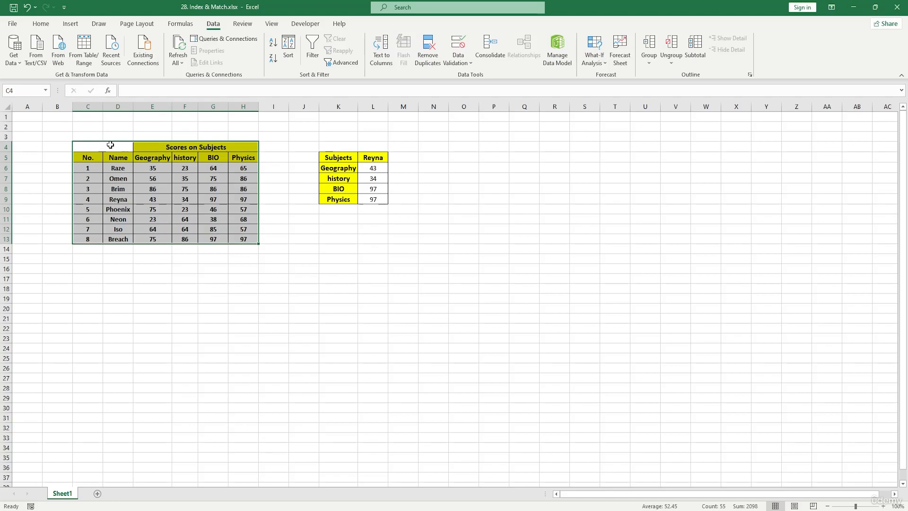
drag(108, 145, 236, 242)
click(287, 239)
drag(343, 161, 373, 200)
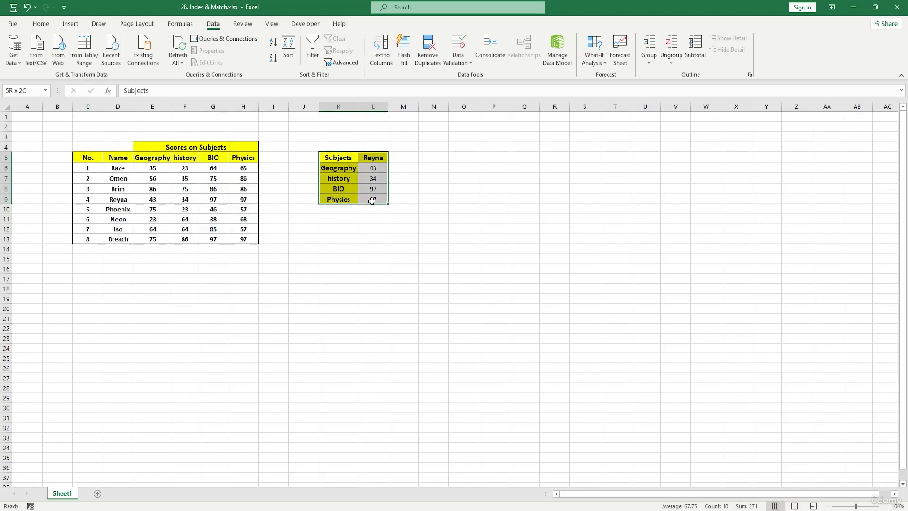
drag(339, 157, 375, 198)
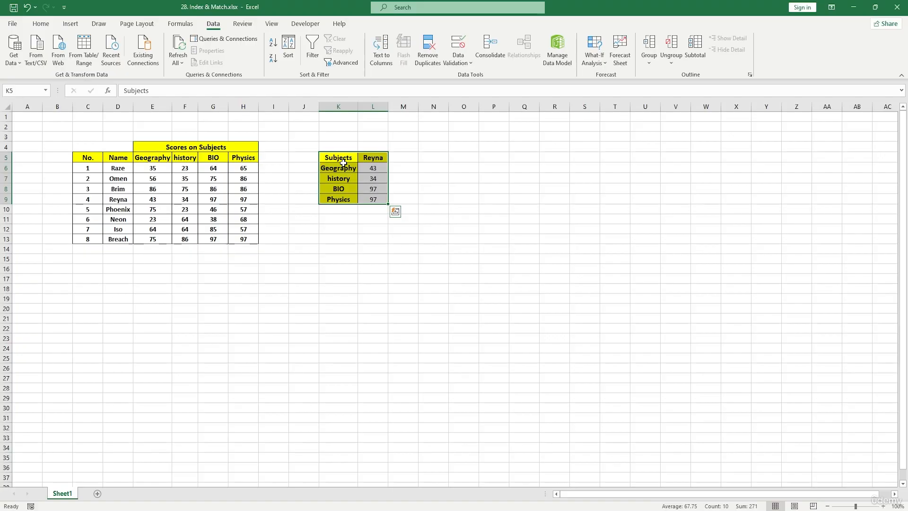
drag(338, 160, 372, 200)
click(433, 199)
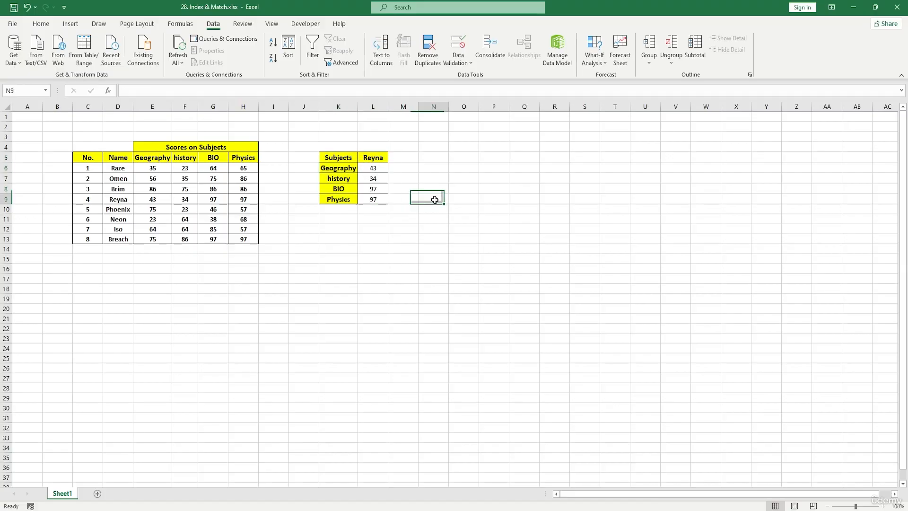
drag(338, 160, 372, 198)
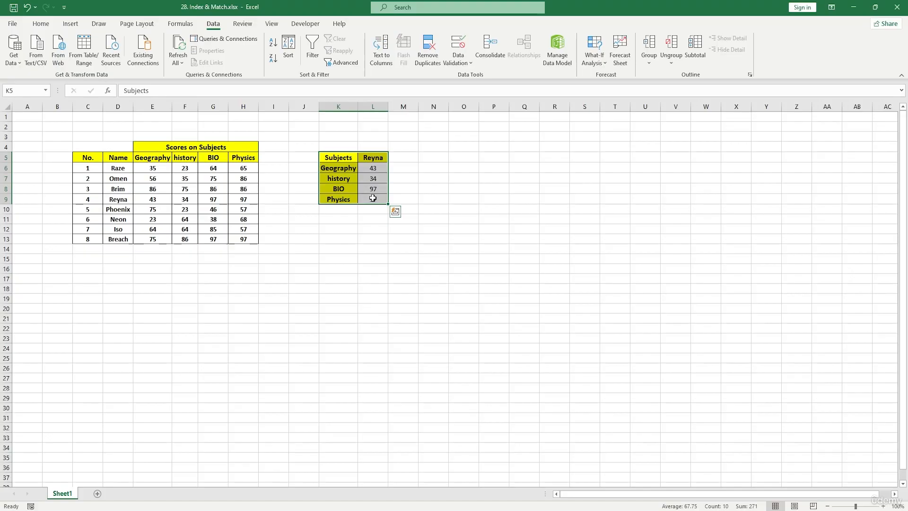